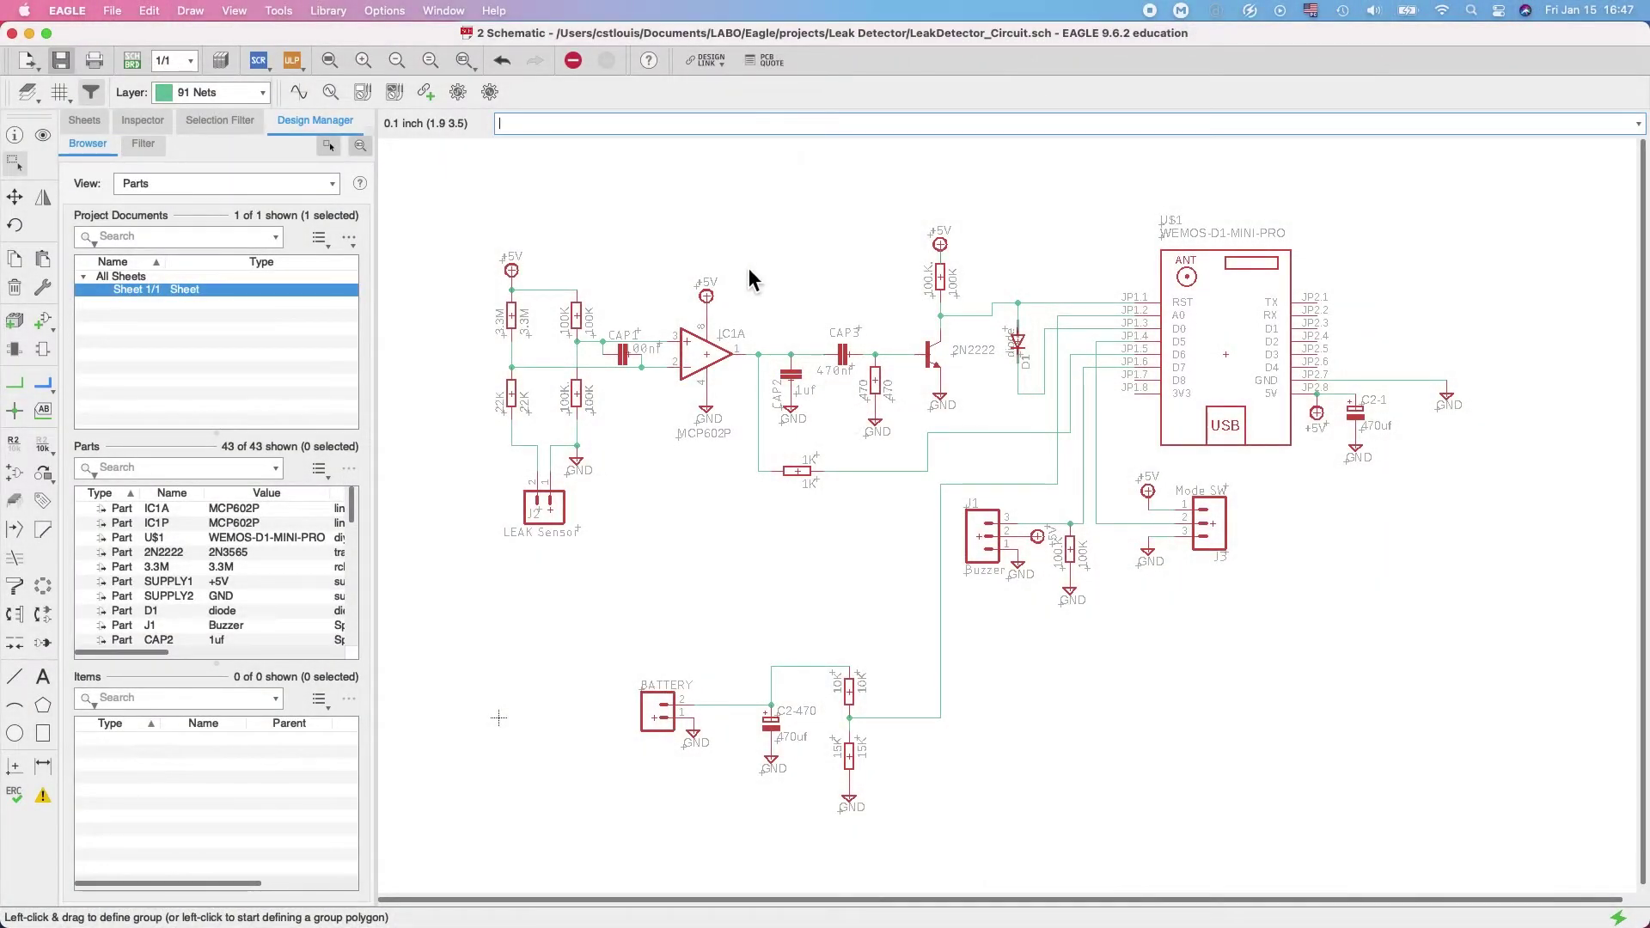
Group the battery and capacitor section, then show the LeakDetector_Circuit.brd board layout
scroll(816, 297, "down", 1)
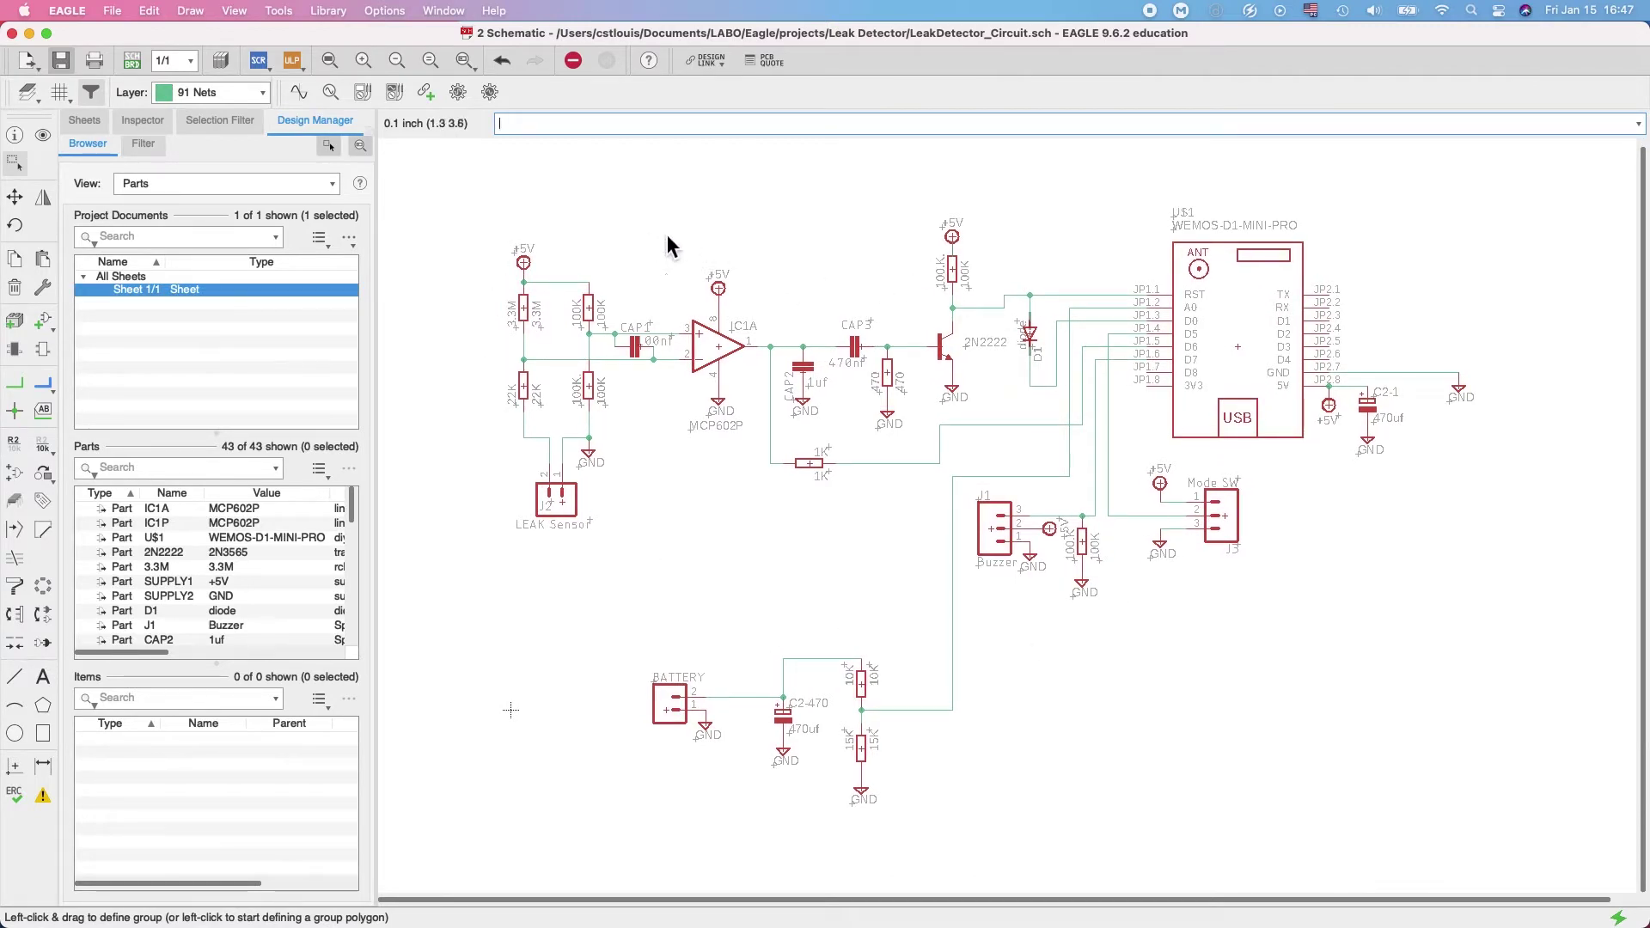
left_click(138, 67)
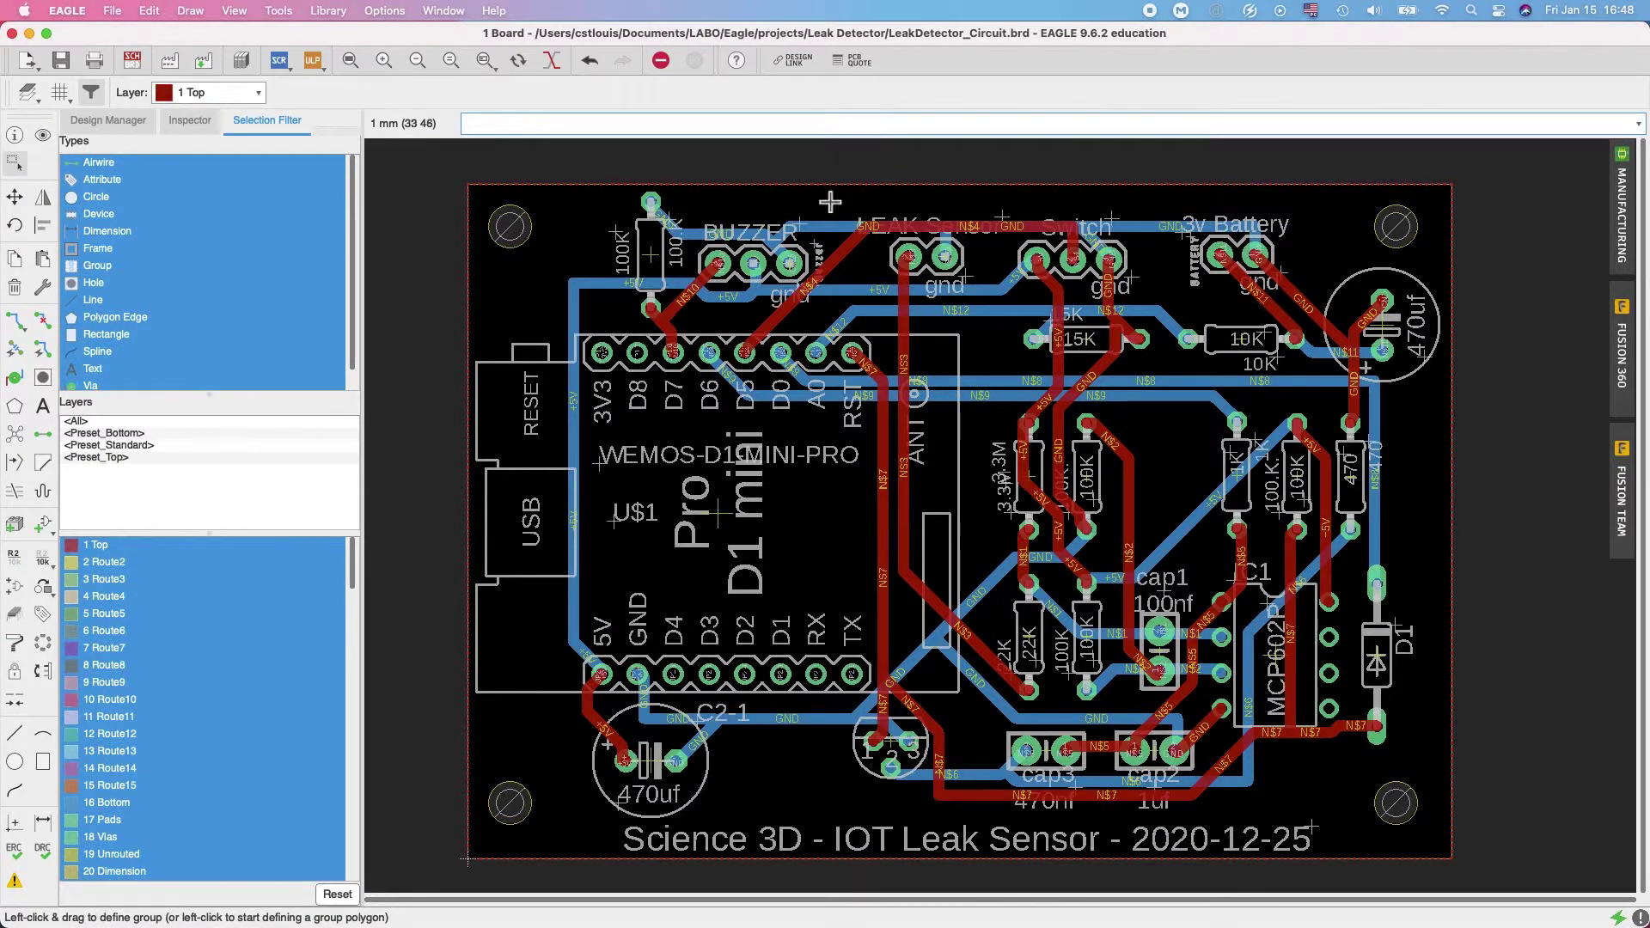
left_click(134, 59)
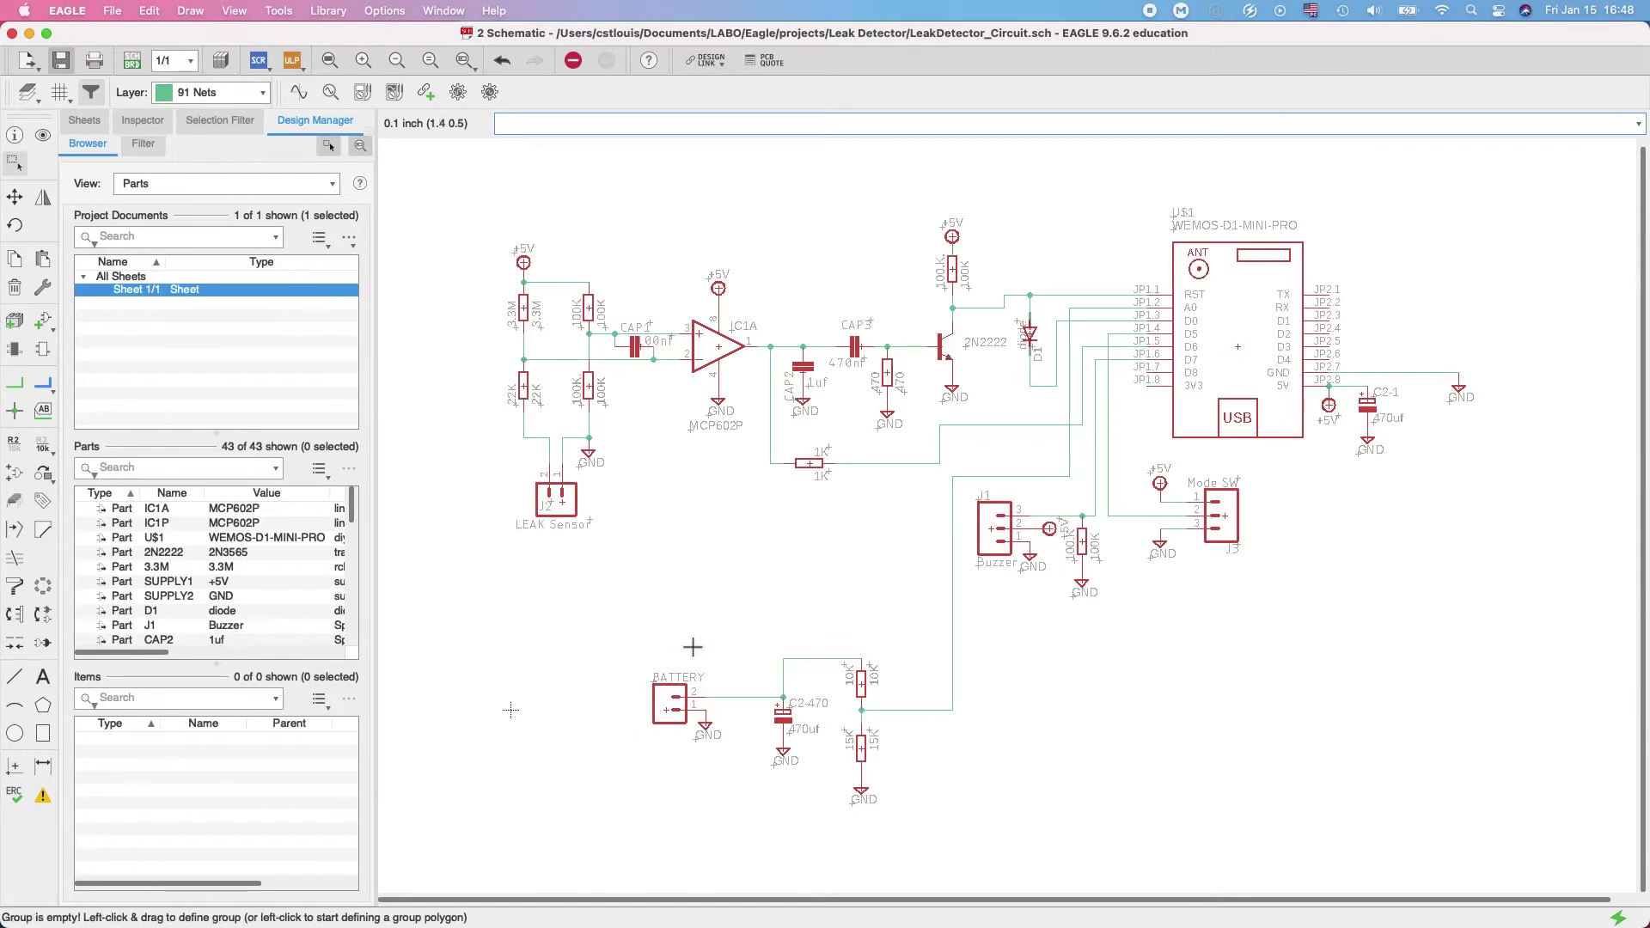
left_click_drag(611, 652, 771, 787)
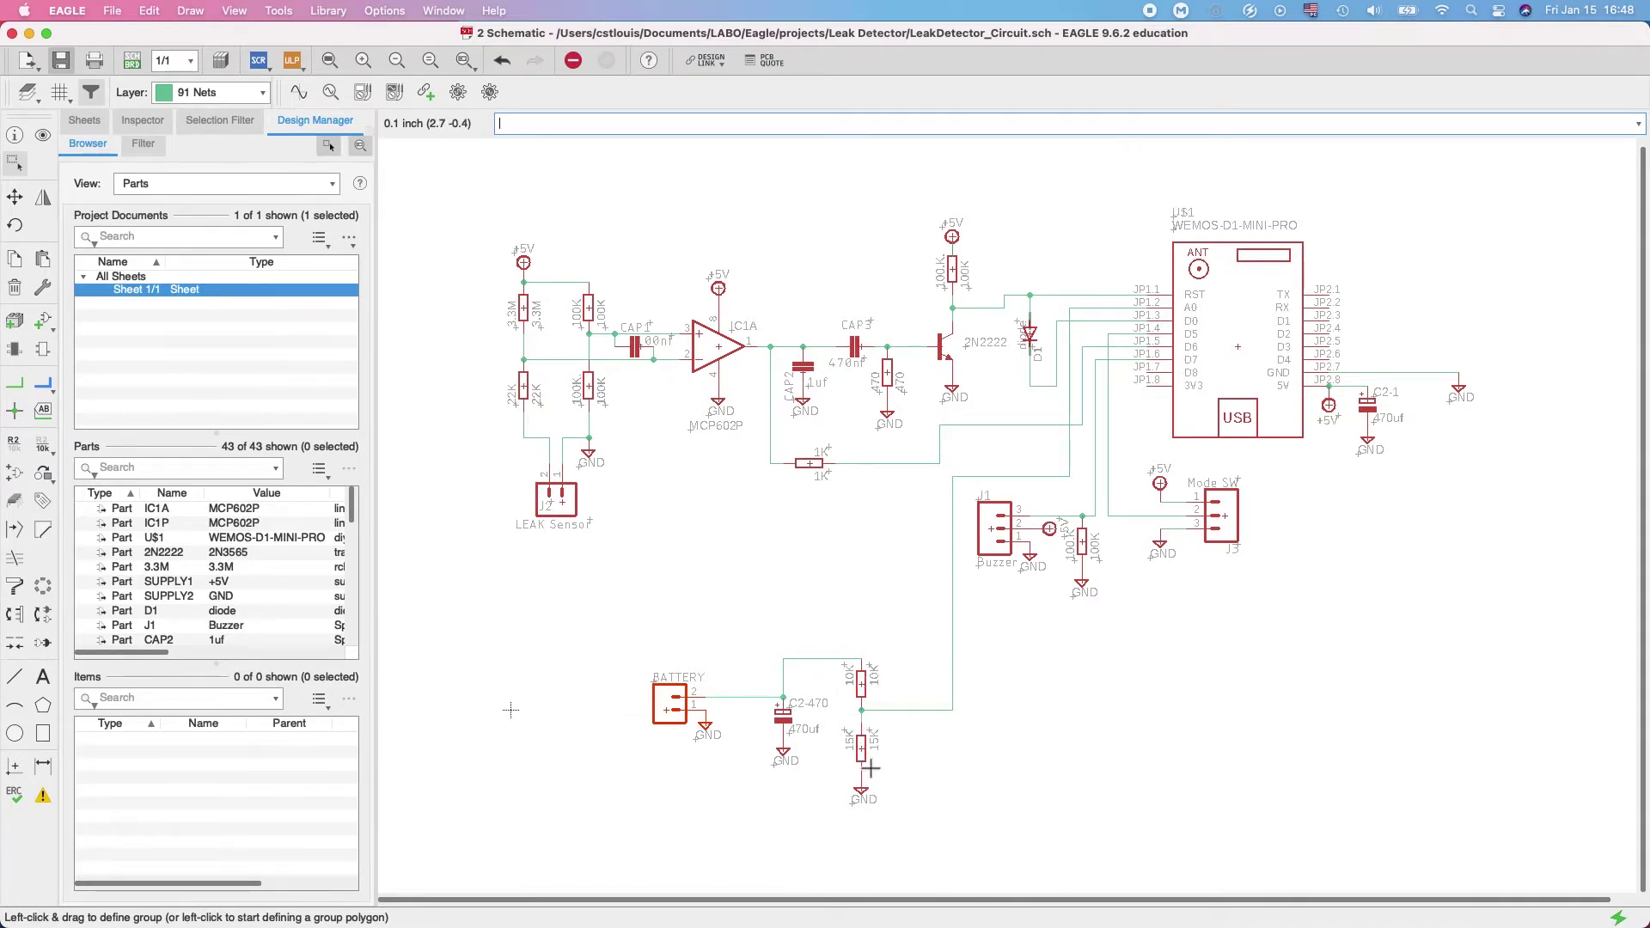
left_click(132, 60)
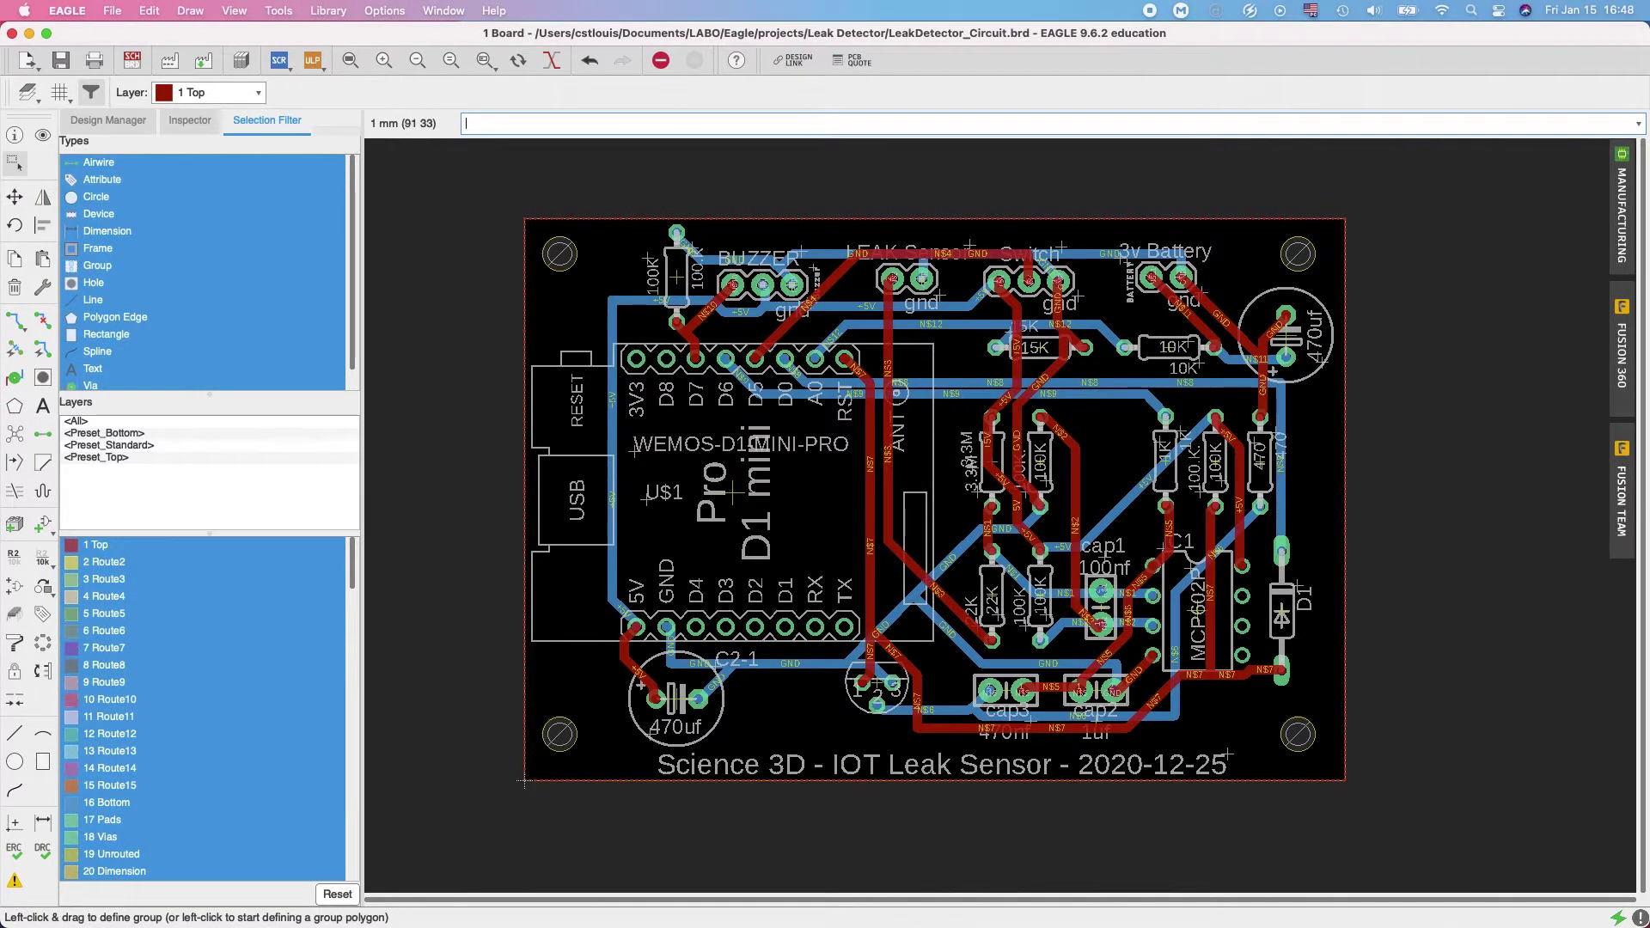
Sync the leak sensor board to Fusion 360 as a new Fusion 360 design
left_click(1619, 357)
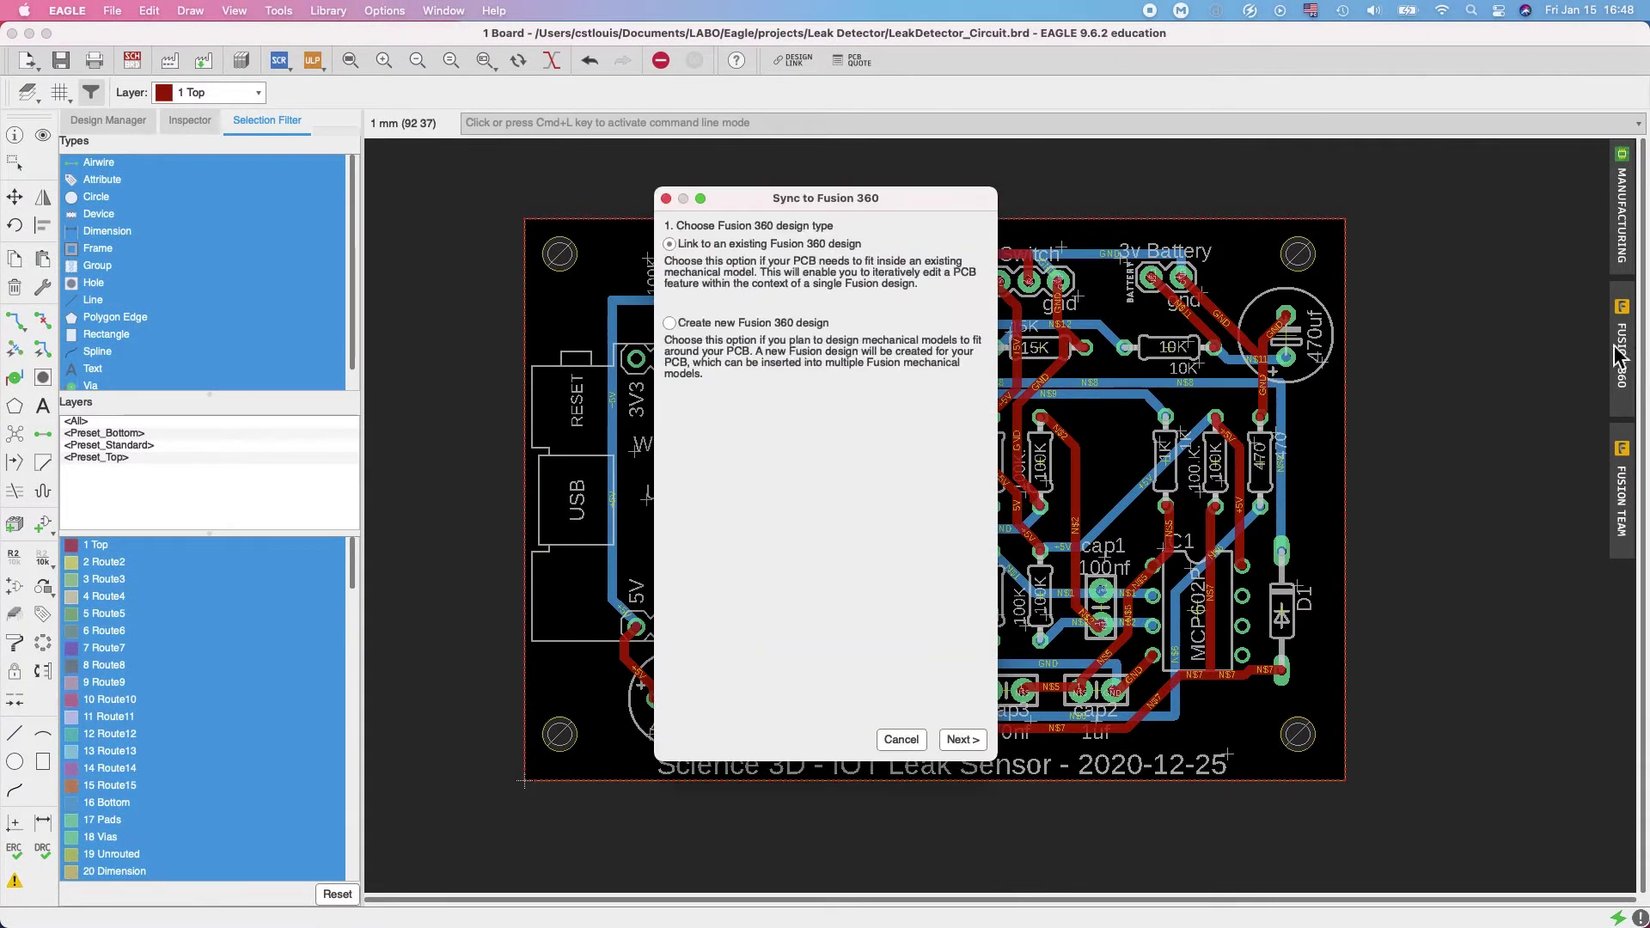
left_click(755, 327)
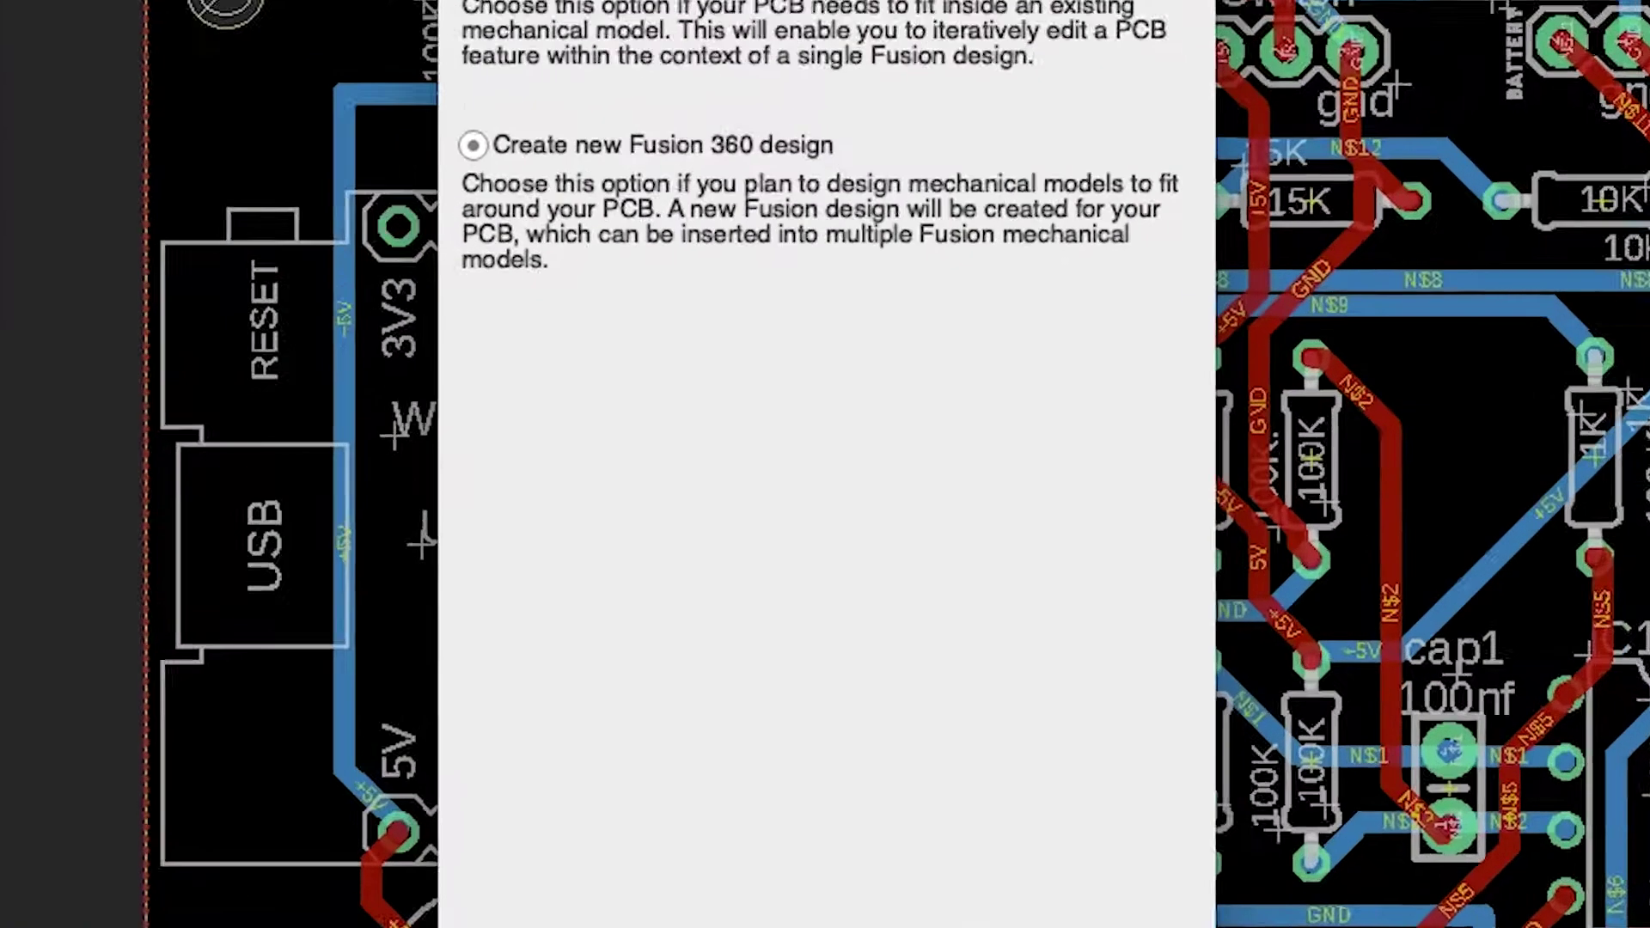
left_click(963, 739)
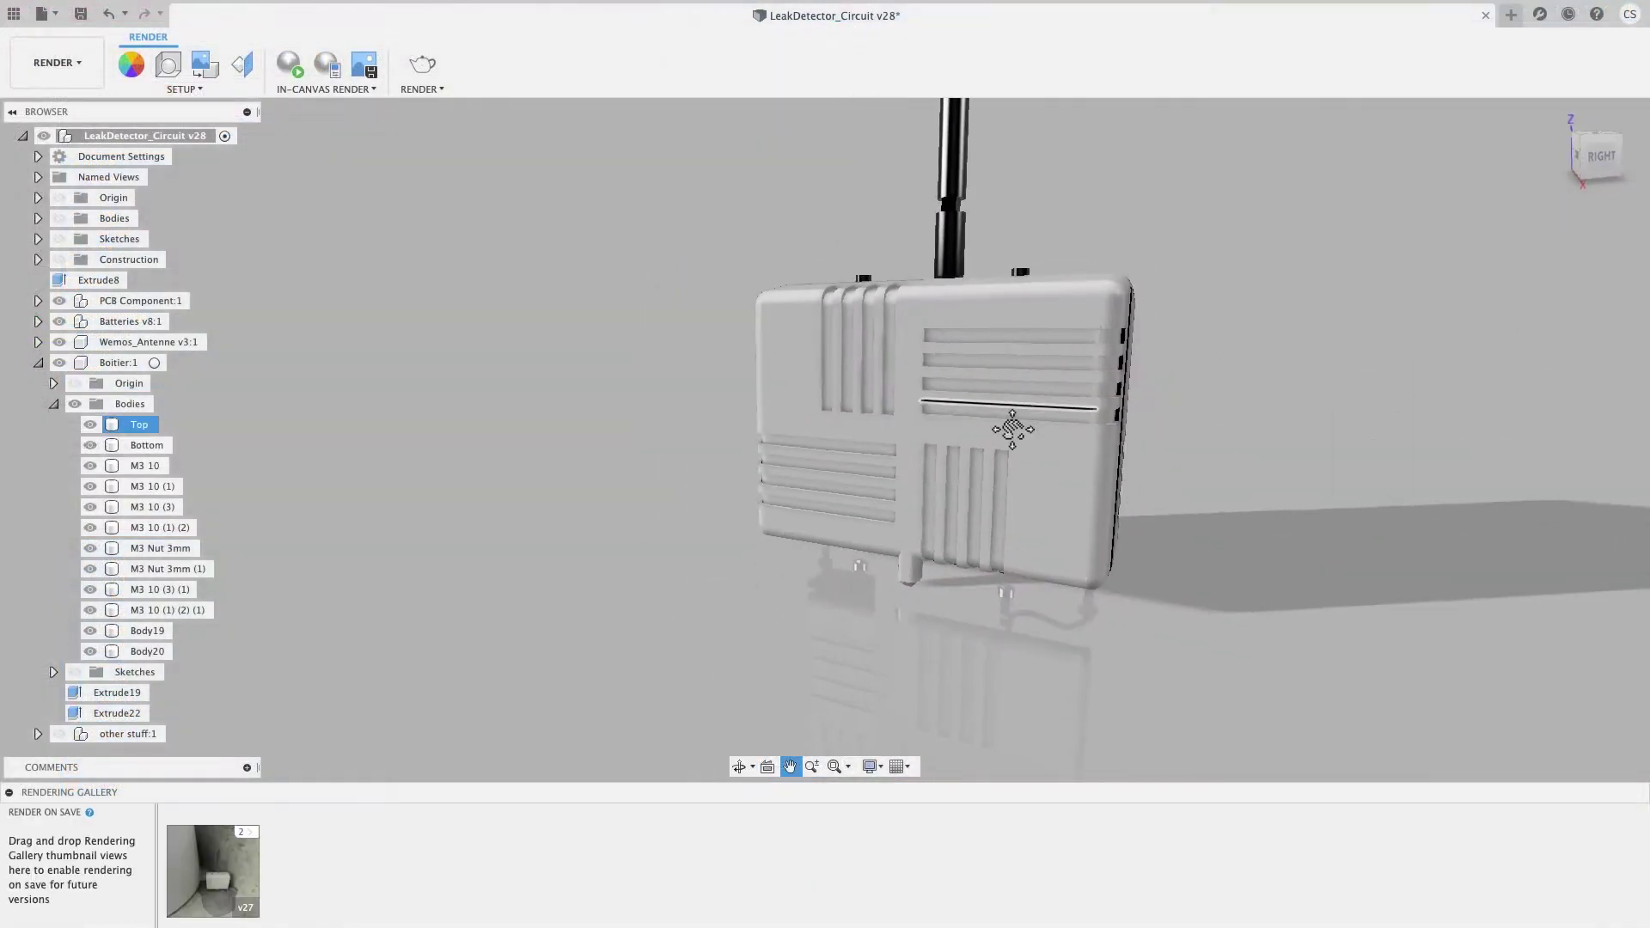
Hide the Boitier enclosure's Top body and zoom in on the exposed interior
middle_click_drag(1012, 430, 1066, 507, "shift")
left_click(90, 424)
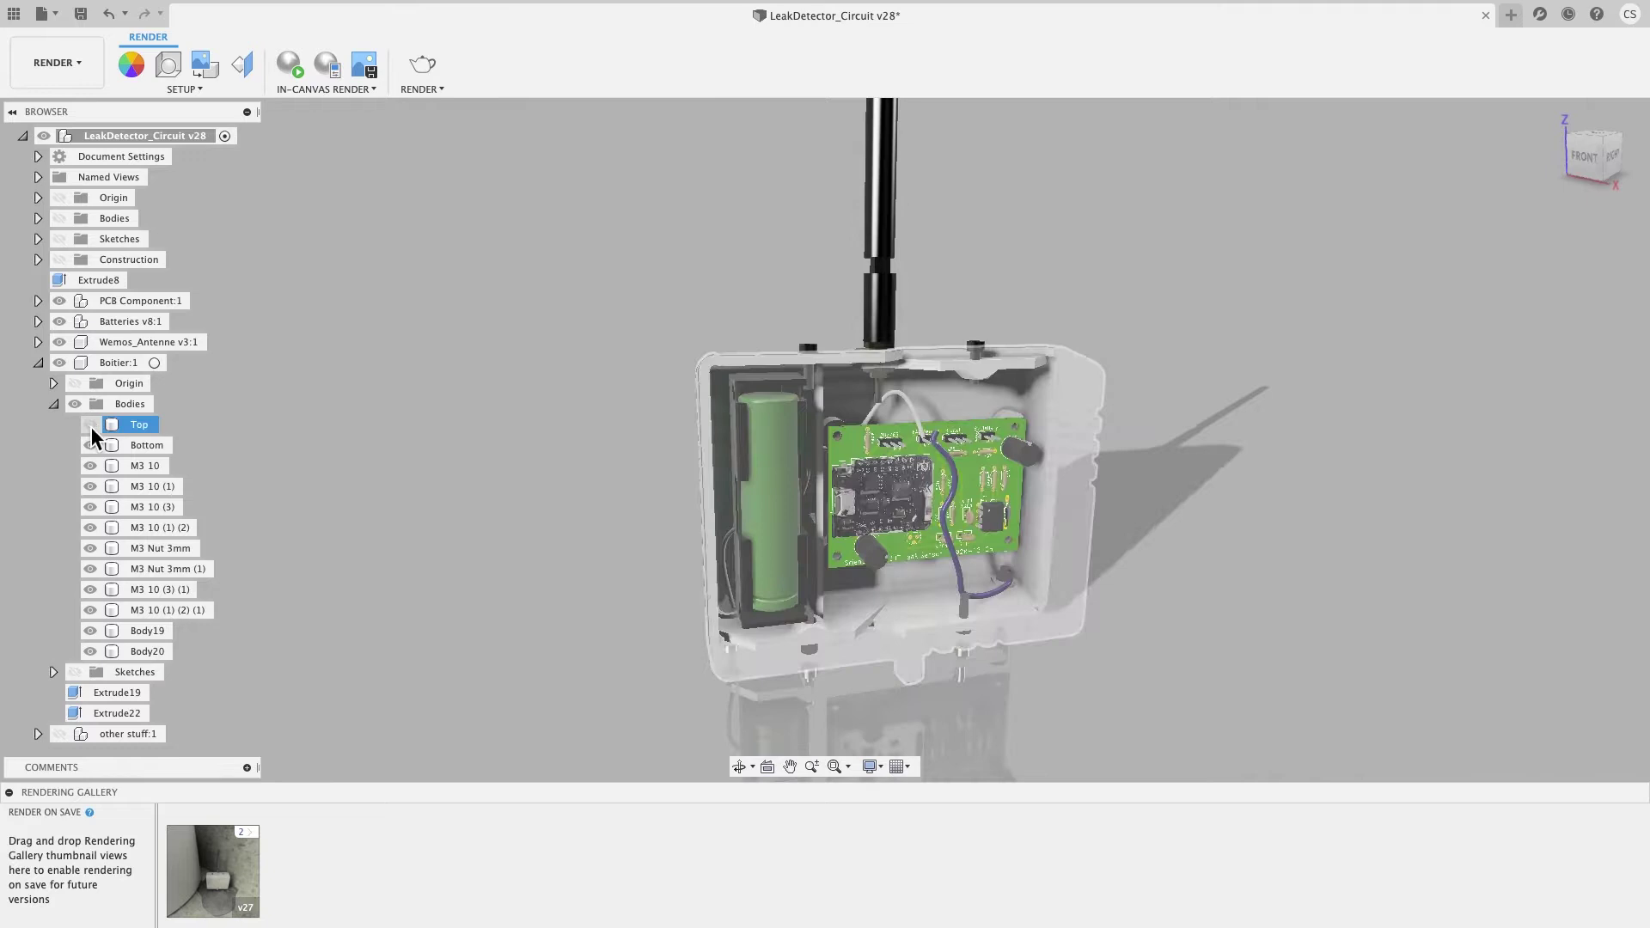
scroll(600, 482, "up", 2)
scroll(600, 483, "up", 1)
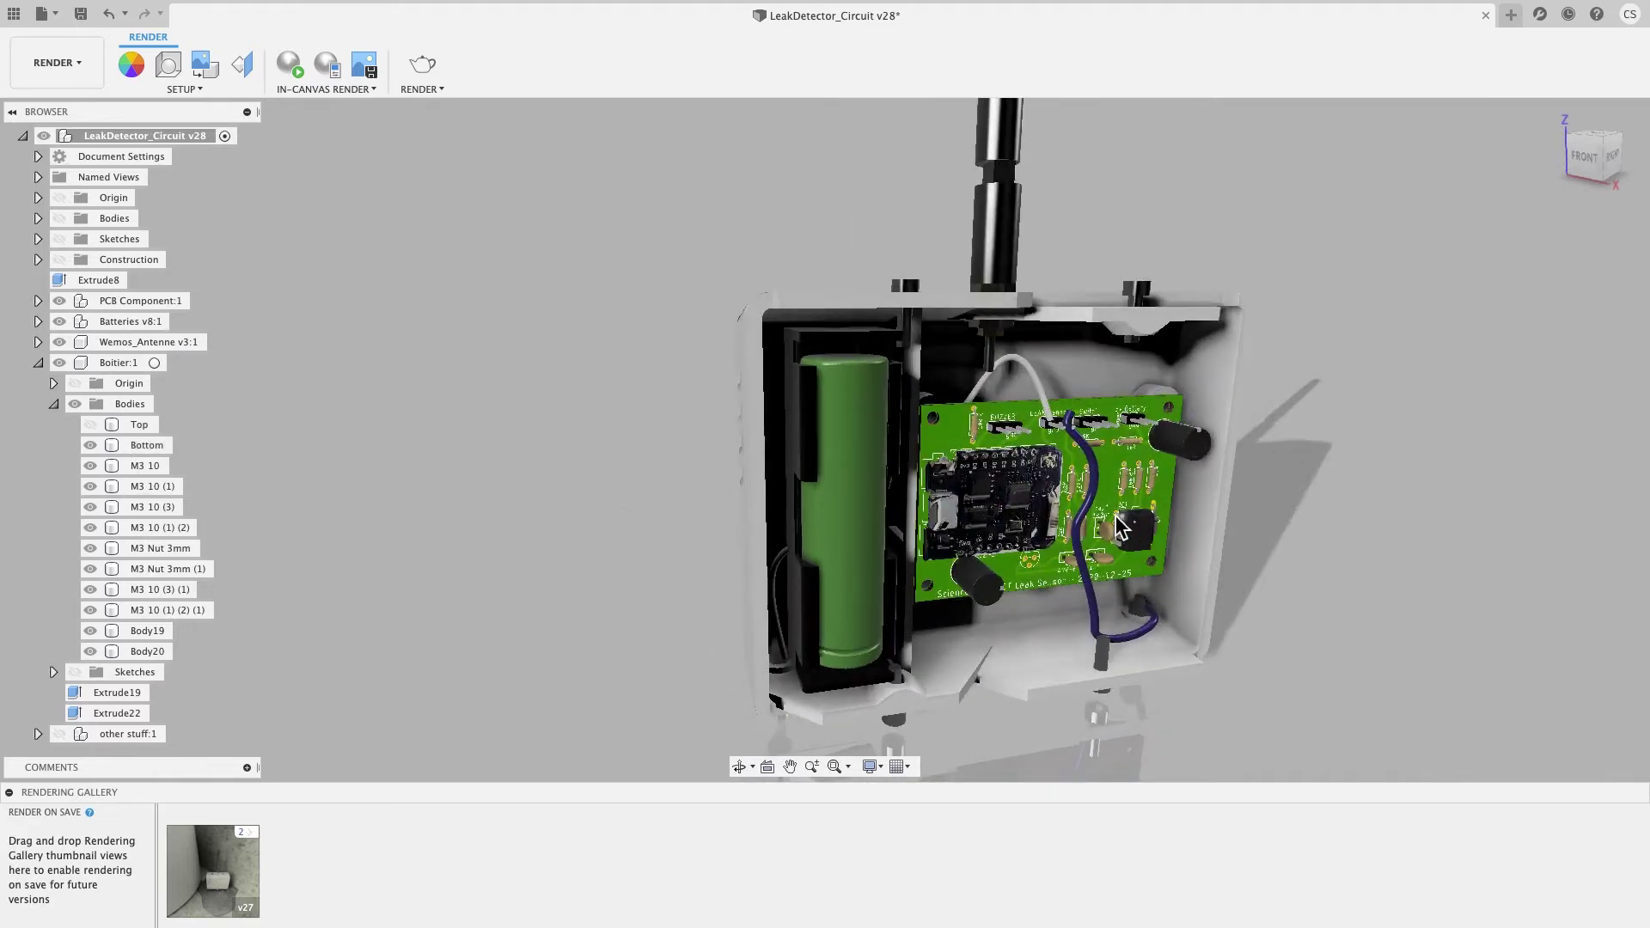
scroll(980, 507, "up", 4)
Orbit, pan and zoom to inspect the PCB head-on and from above
middle_click_drag(980, 507, 974, 436, "shift")
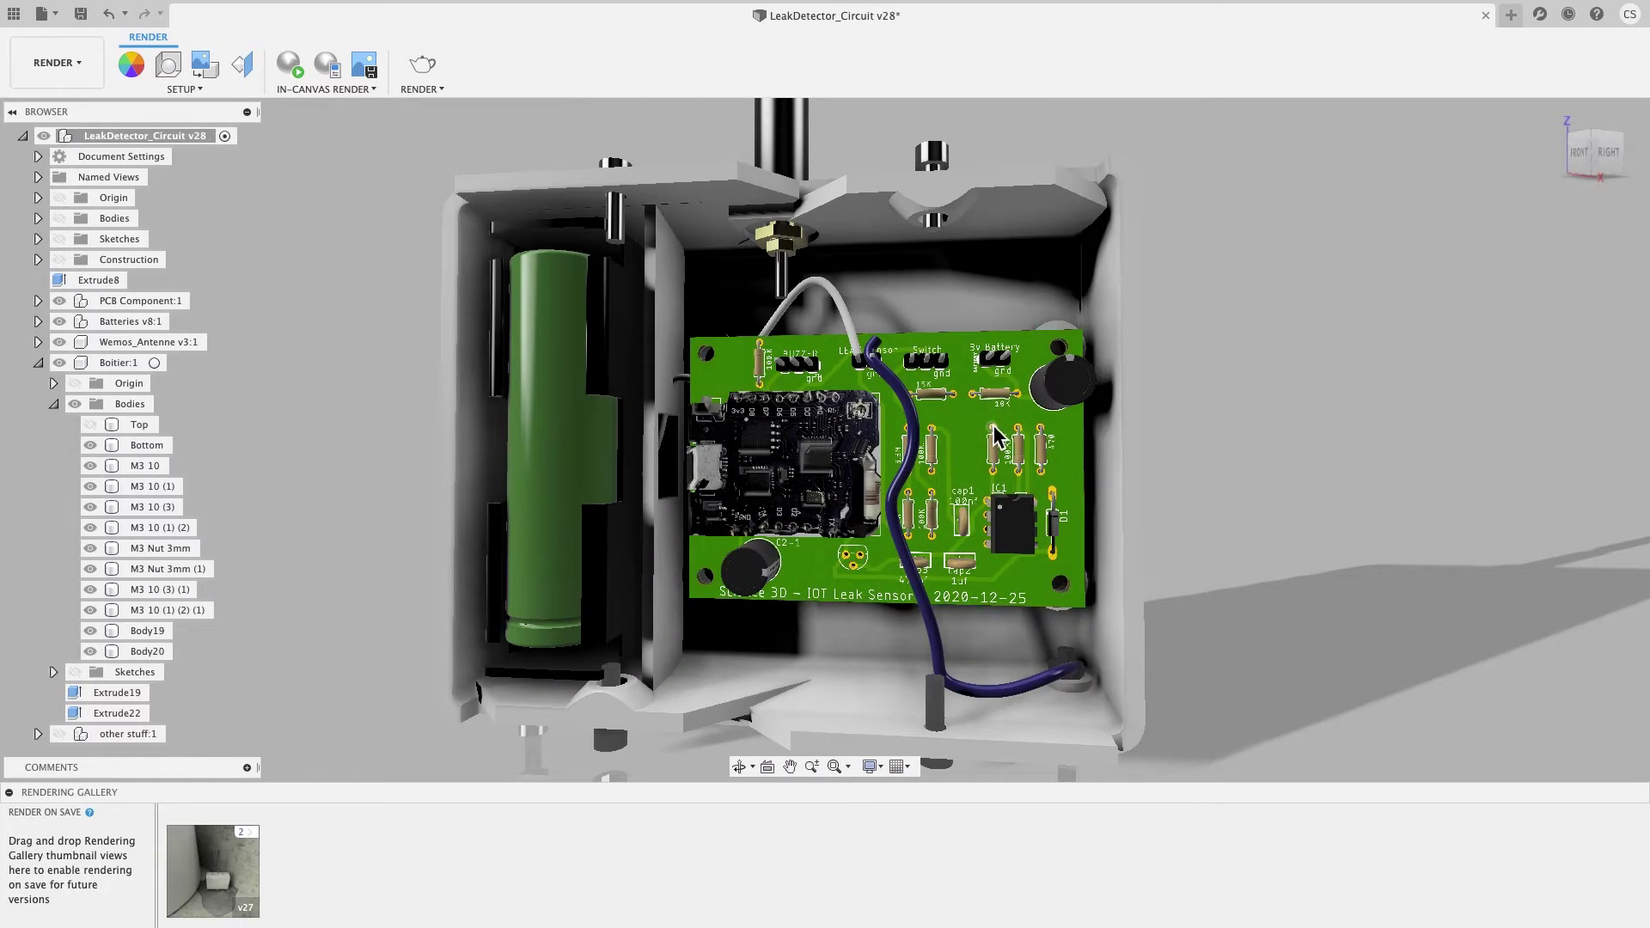
scroll(958, 443, "up", 2)
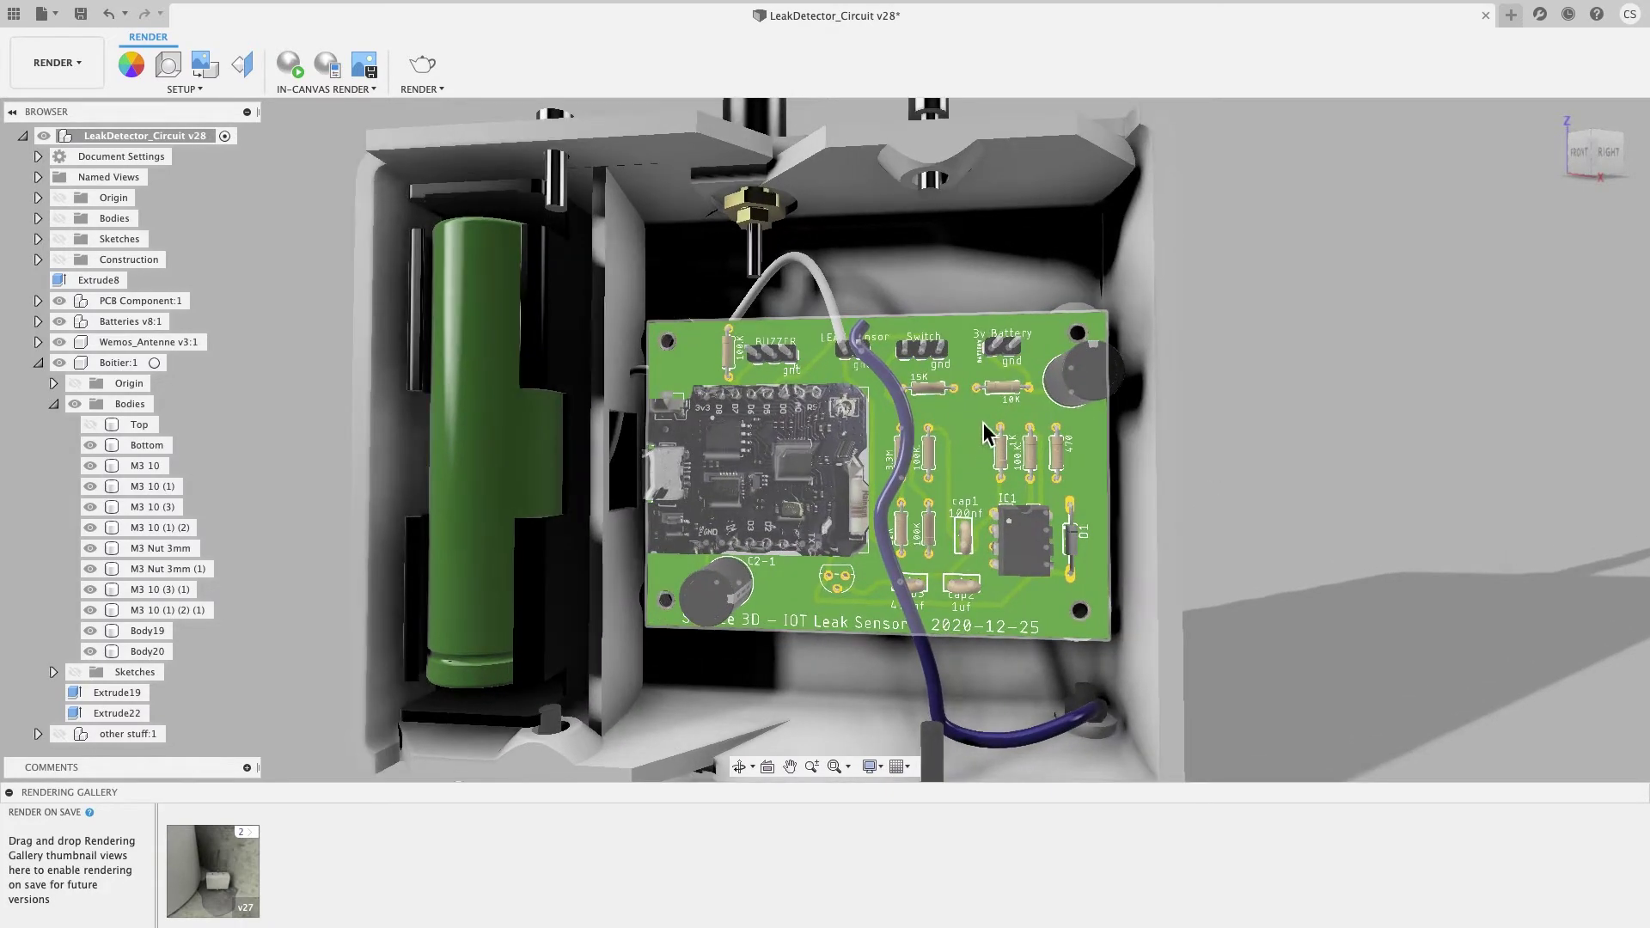
middle_click_drag(987, 445, 1029, 404)
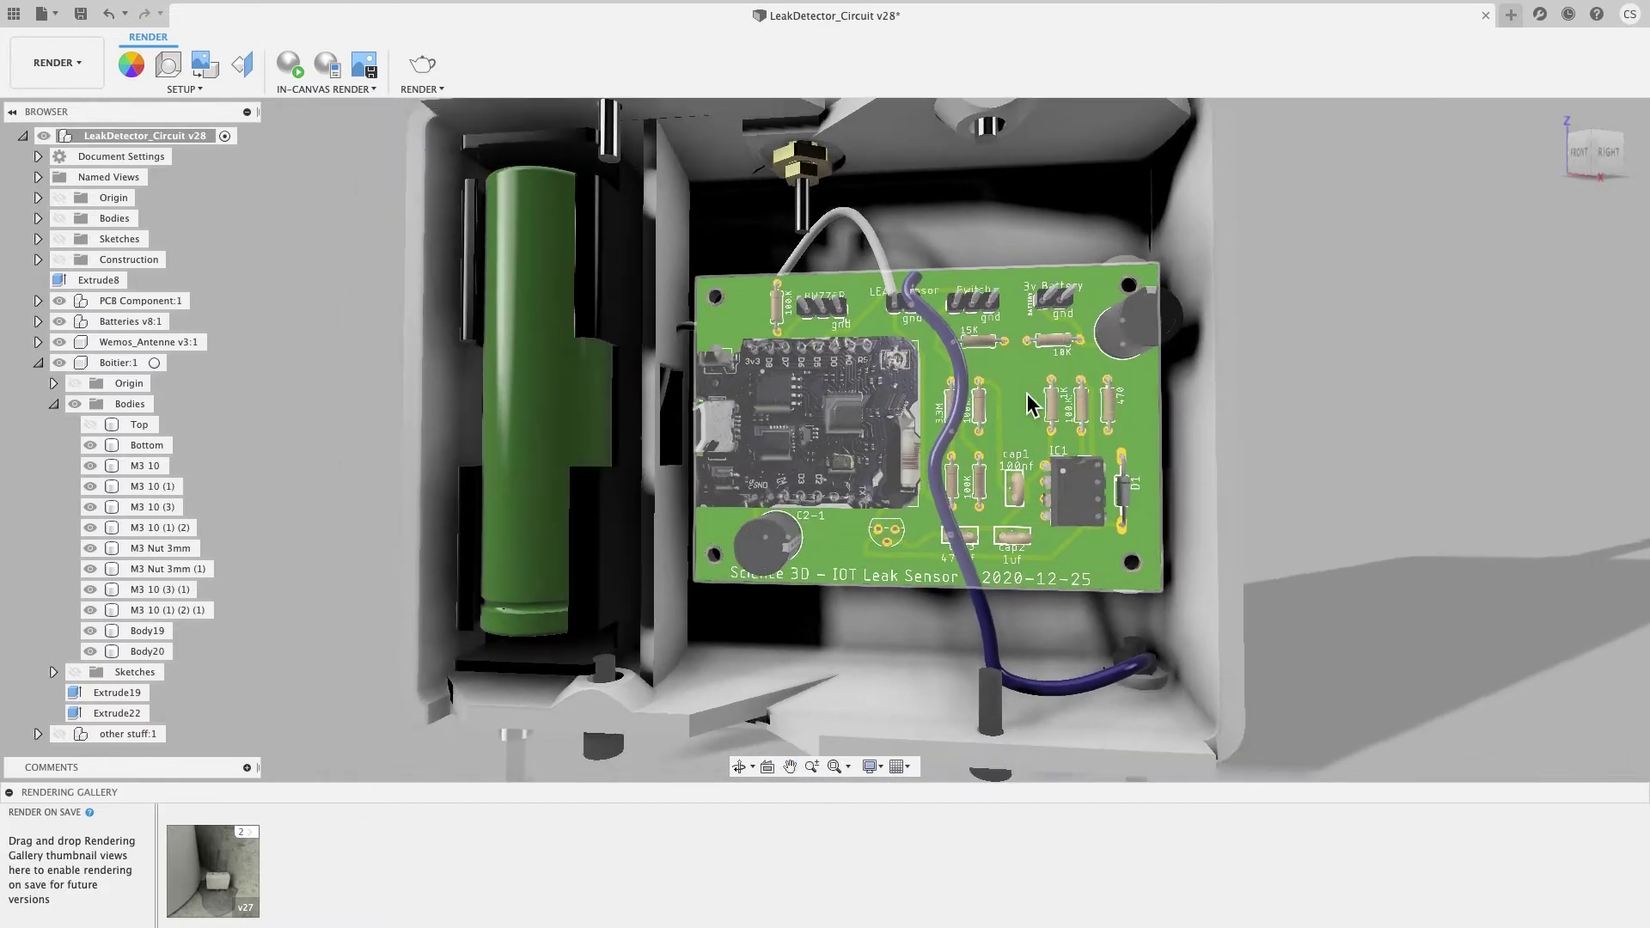
middle_click_drag(1007, 460, 989, 430, "shift")
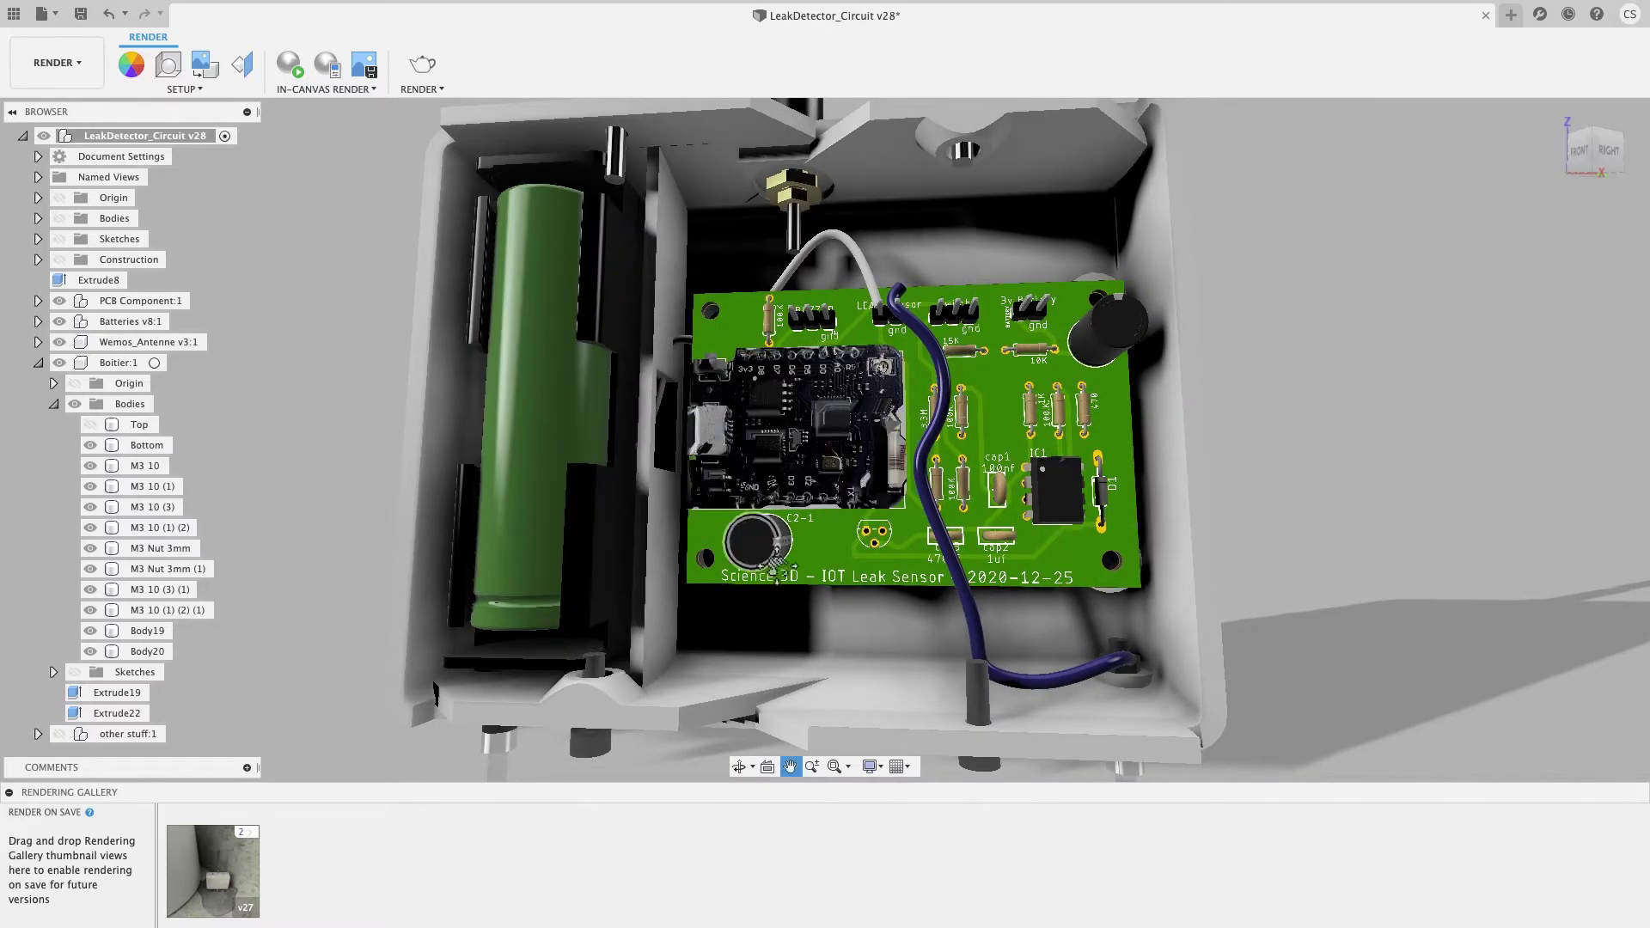
middle_click_drag(757, 541, 864, 368, "shift")
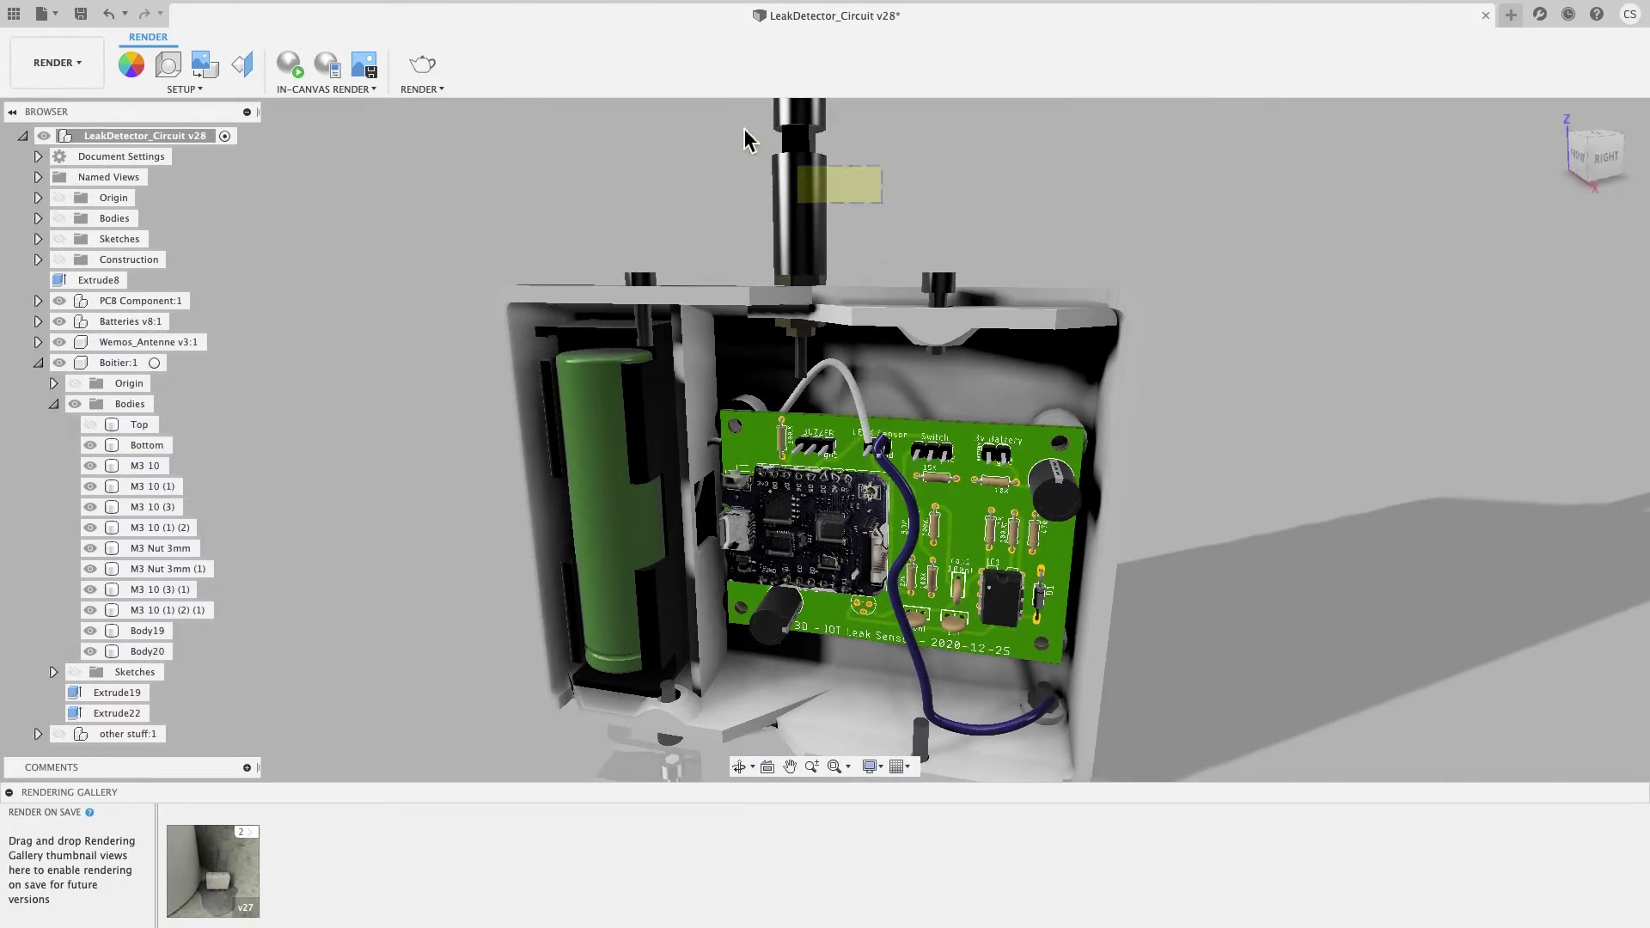
Select the Wemos antenna, view the enclosure from higher up, then clear the selection
left_click(799, 172)
scroll(1256, 554, "down", 2)
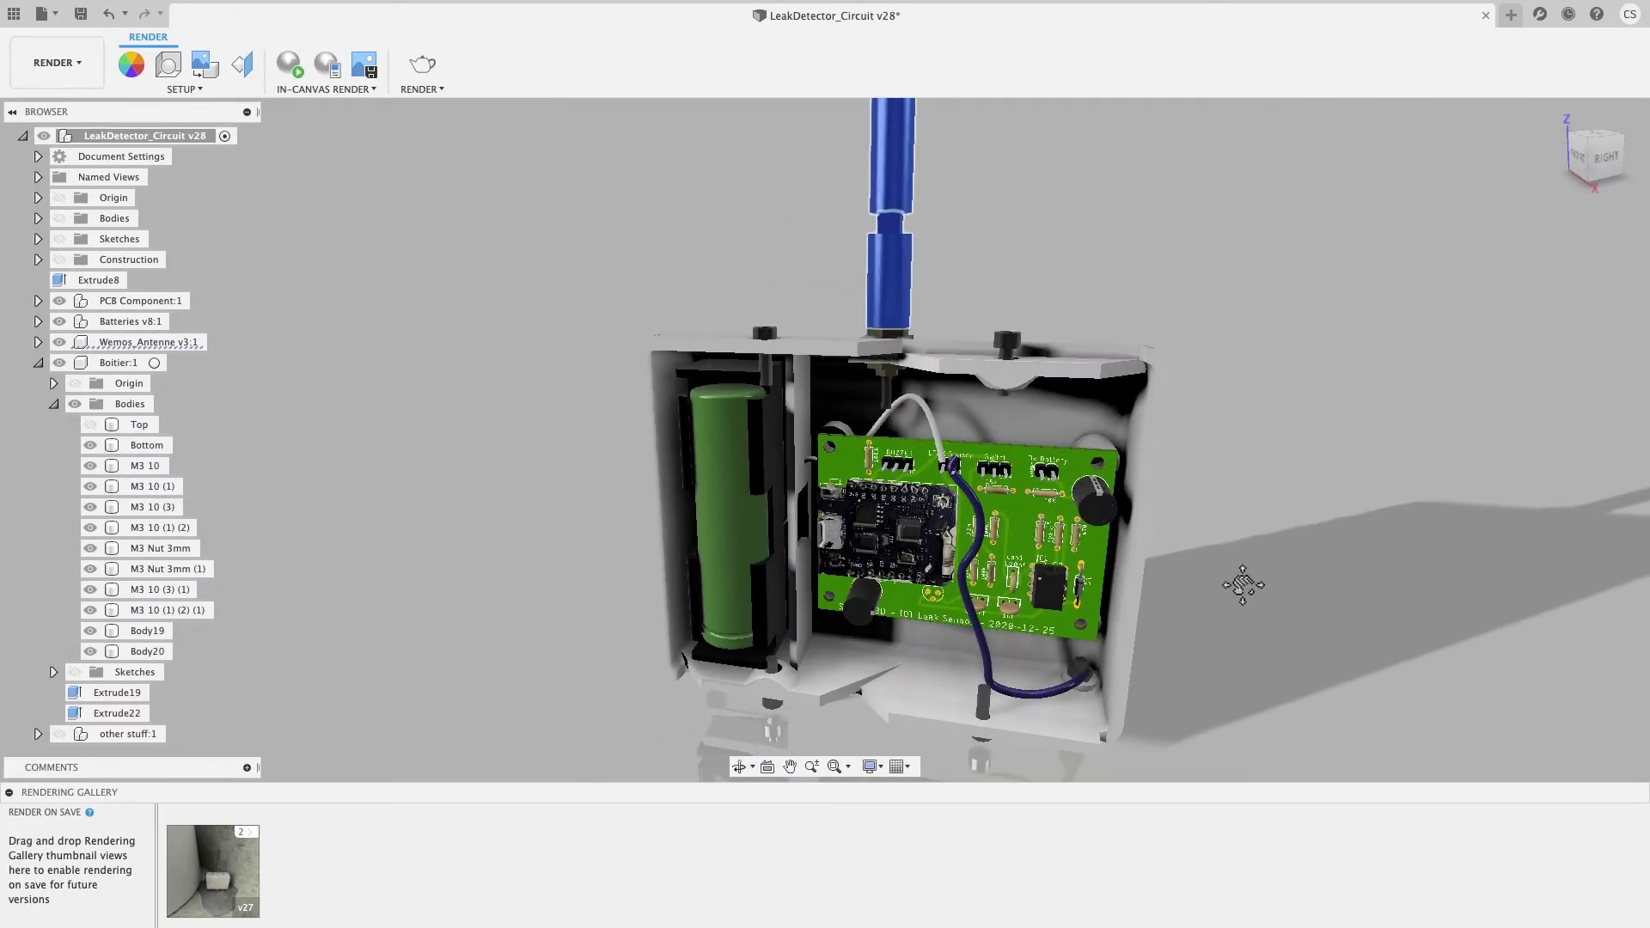
middle_click_drag(1241, 578, 1122, 516, "shift")
left_click(1190, 523)
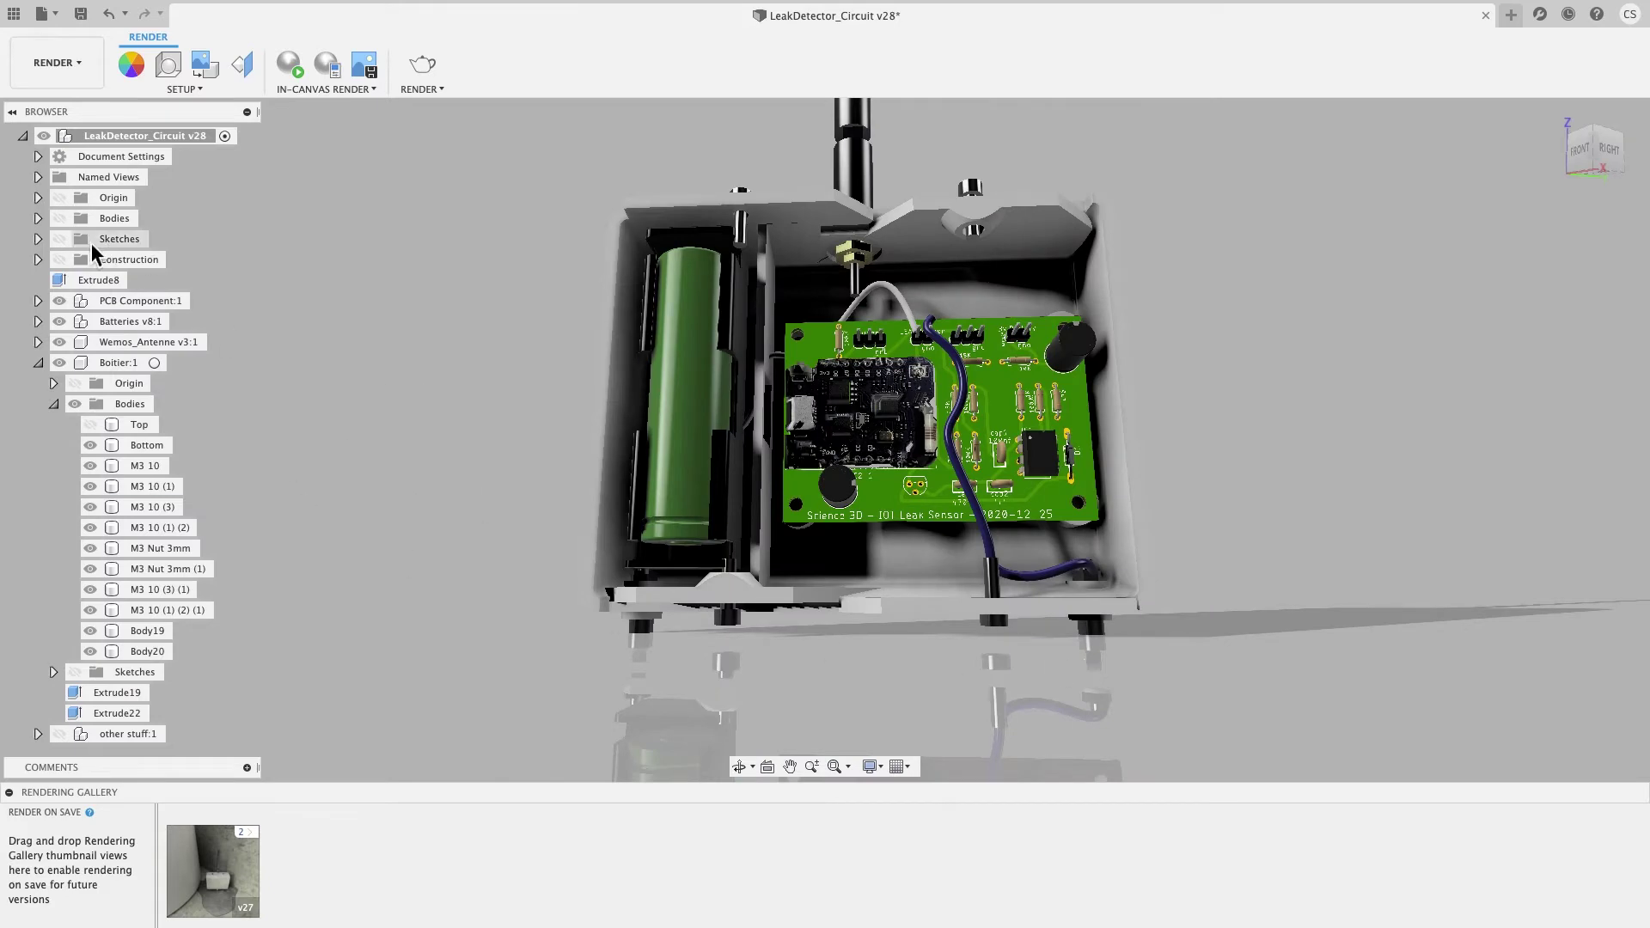
middle_click_drag(394, 324, 464, 357, "shift")
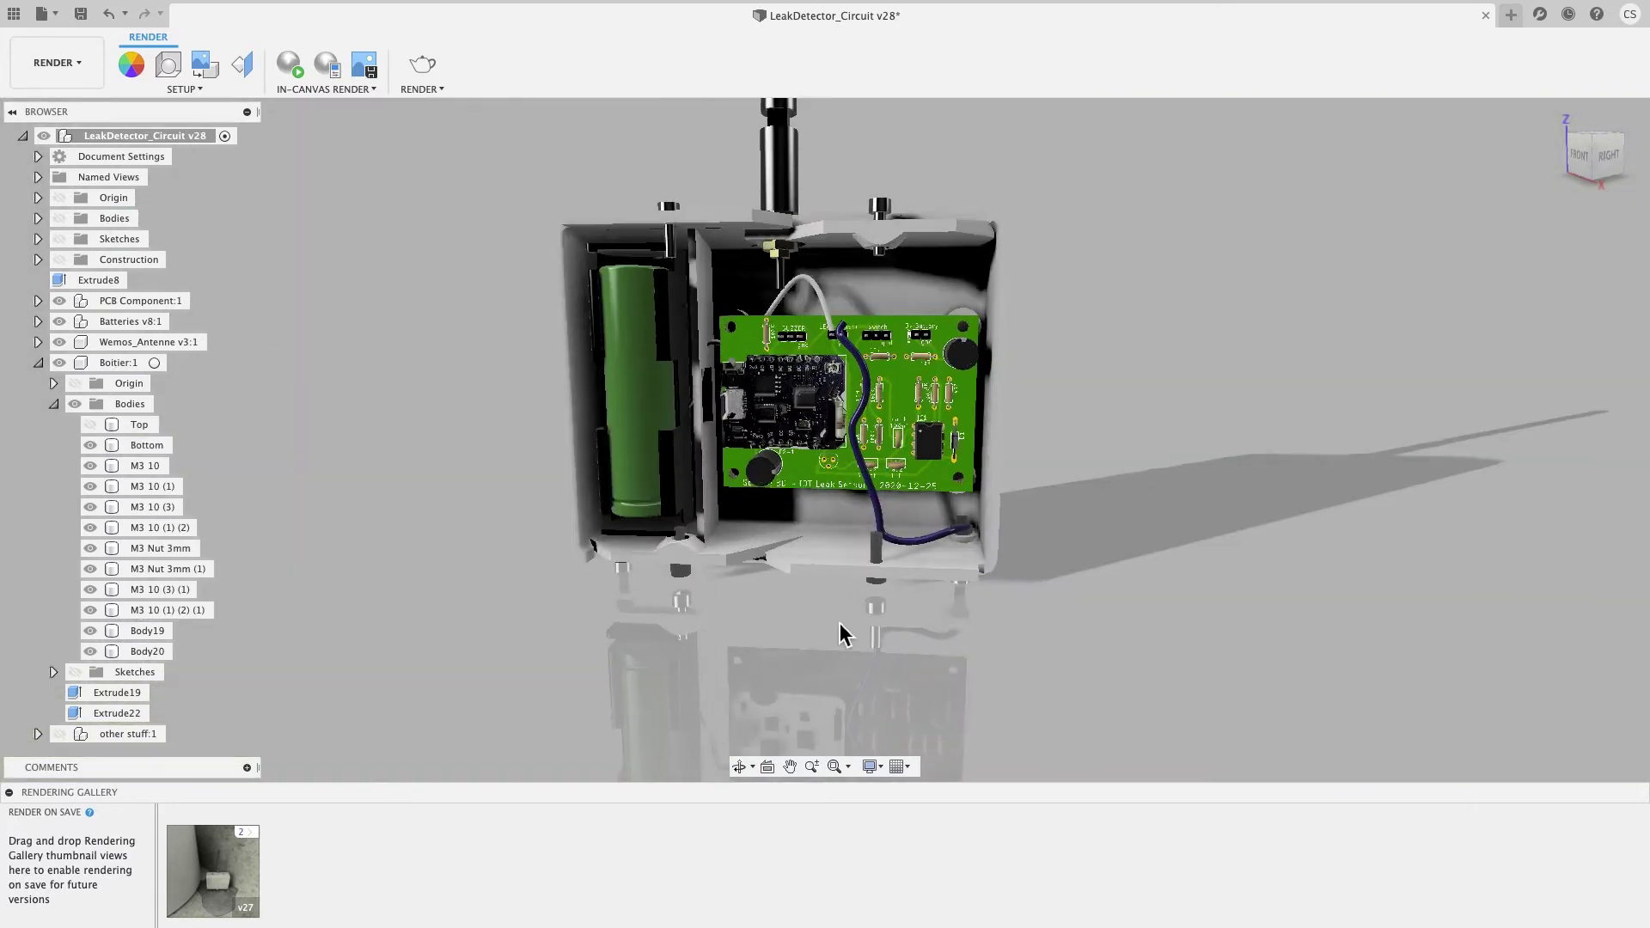
middle_click_drag(840, 633, 974, 596, "shift")
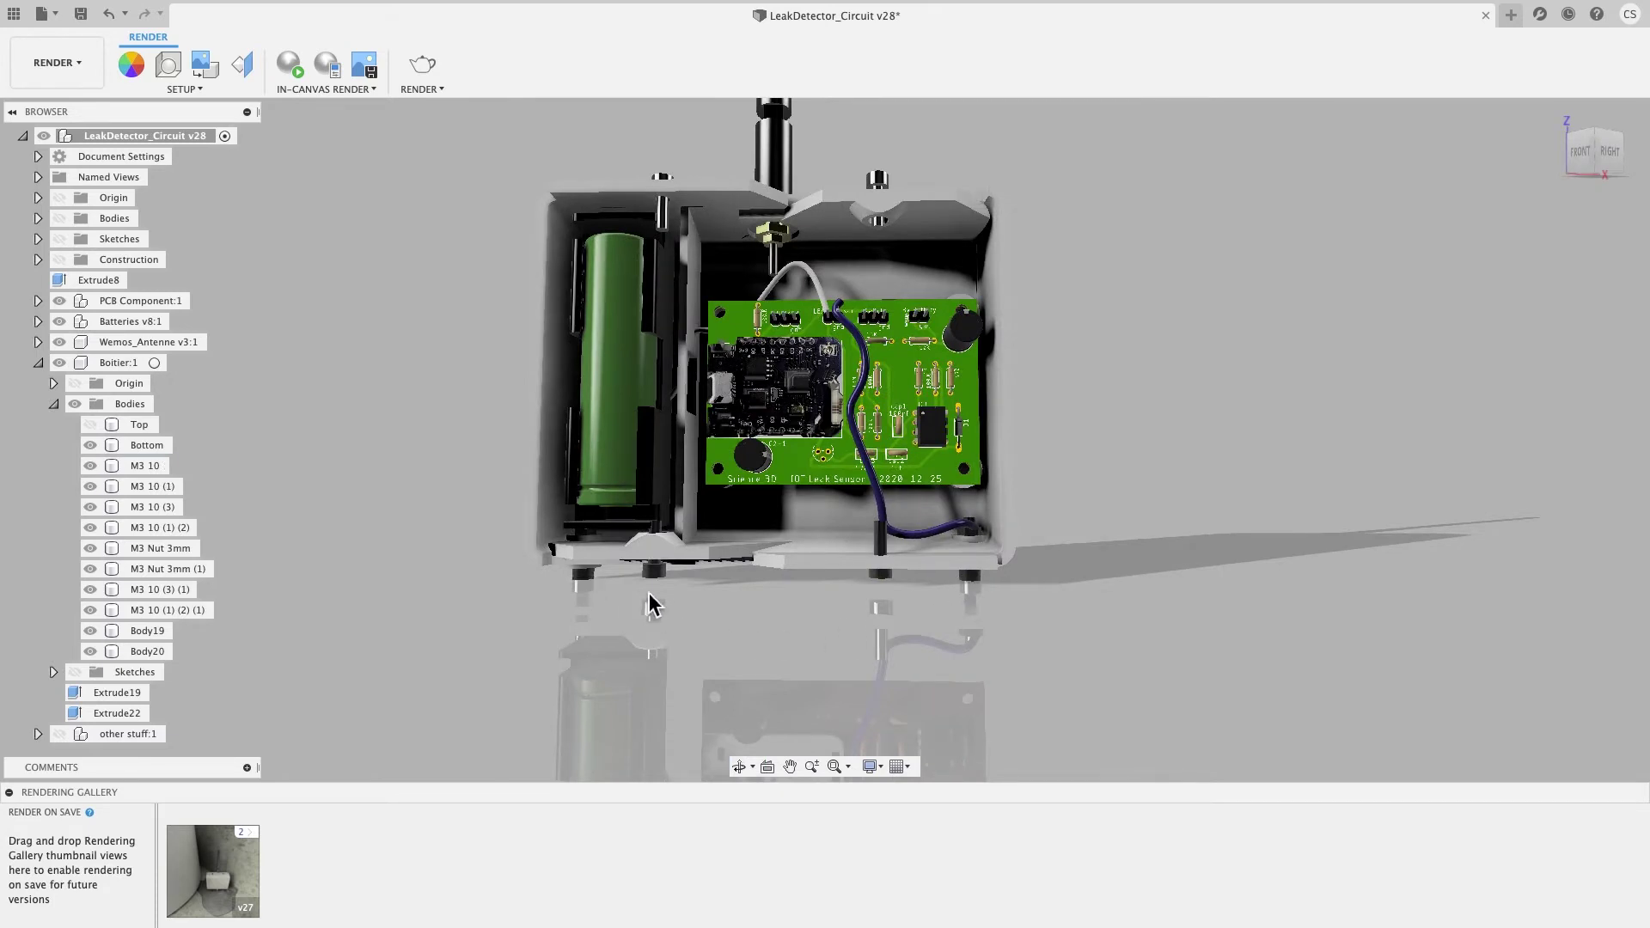
scroll(638, 583, "up", 5)
scroll(648, 591, "up", 1)
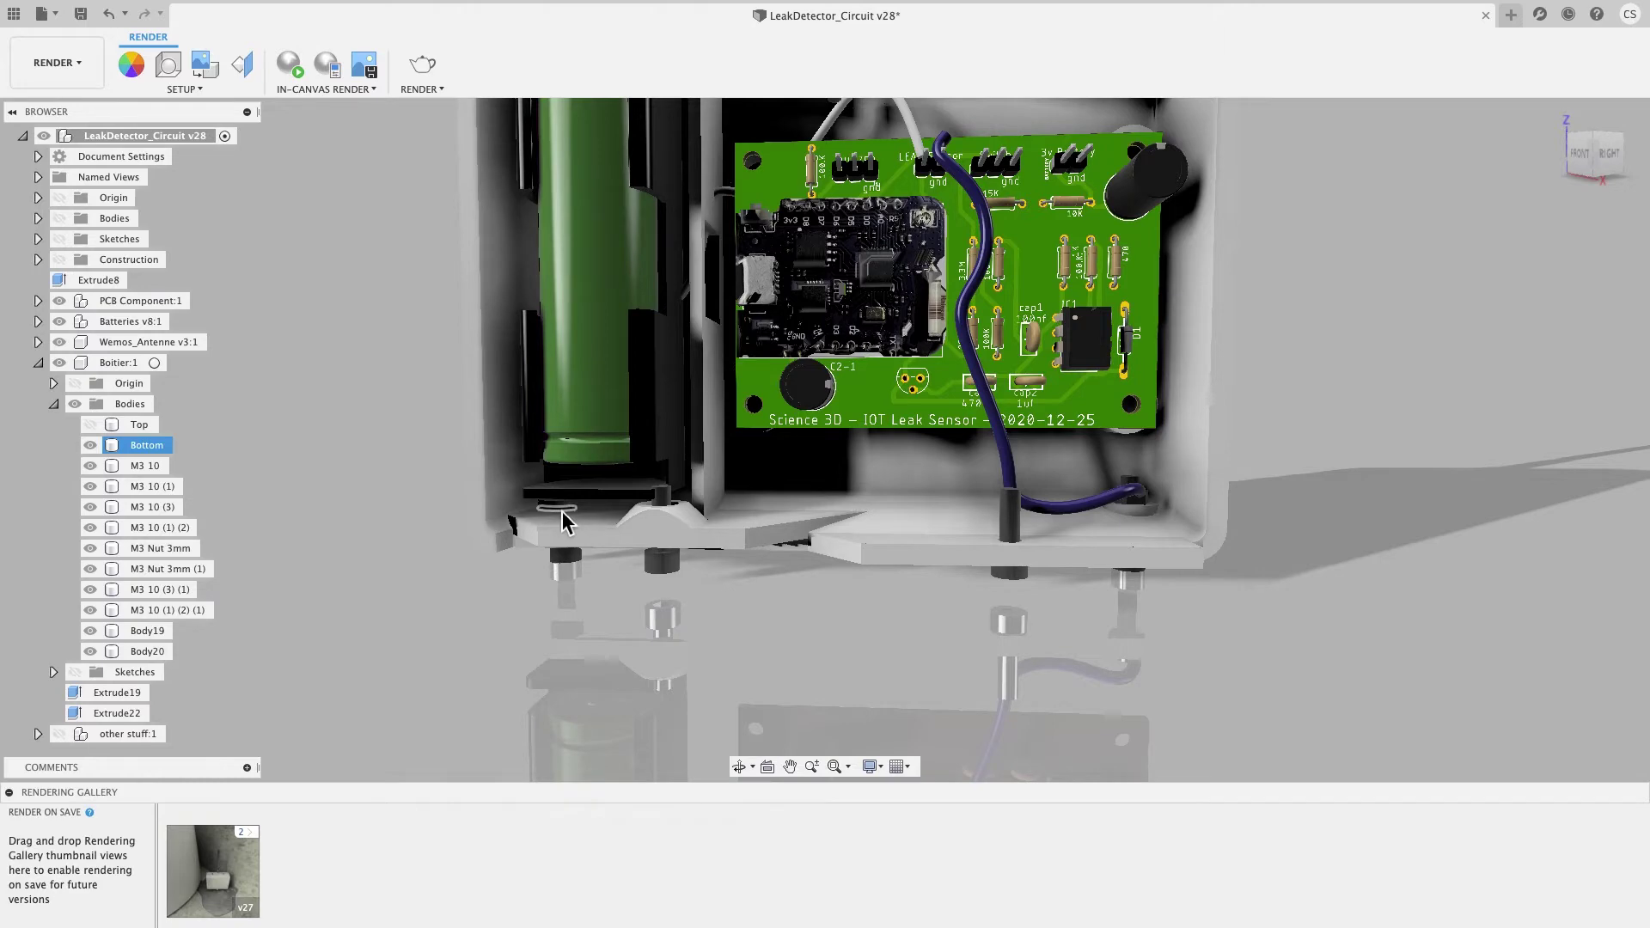
middle_click_drag(563, 520, 520, 606)
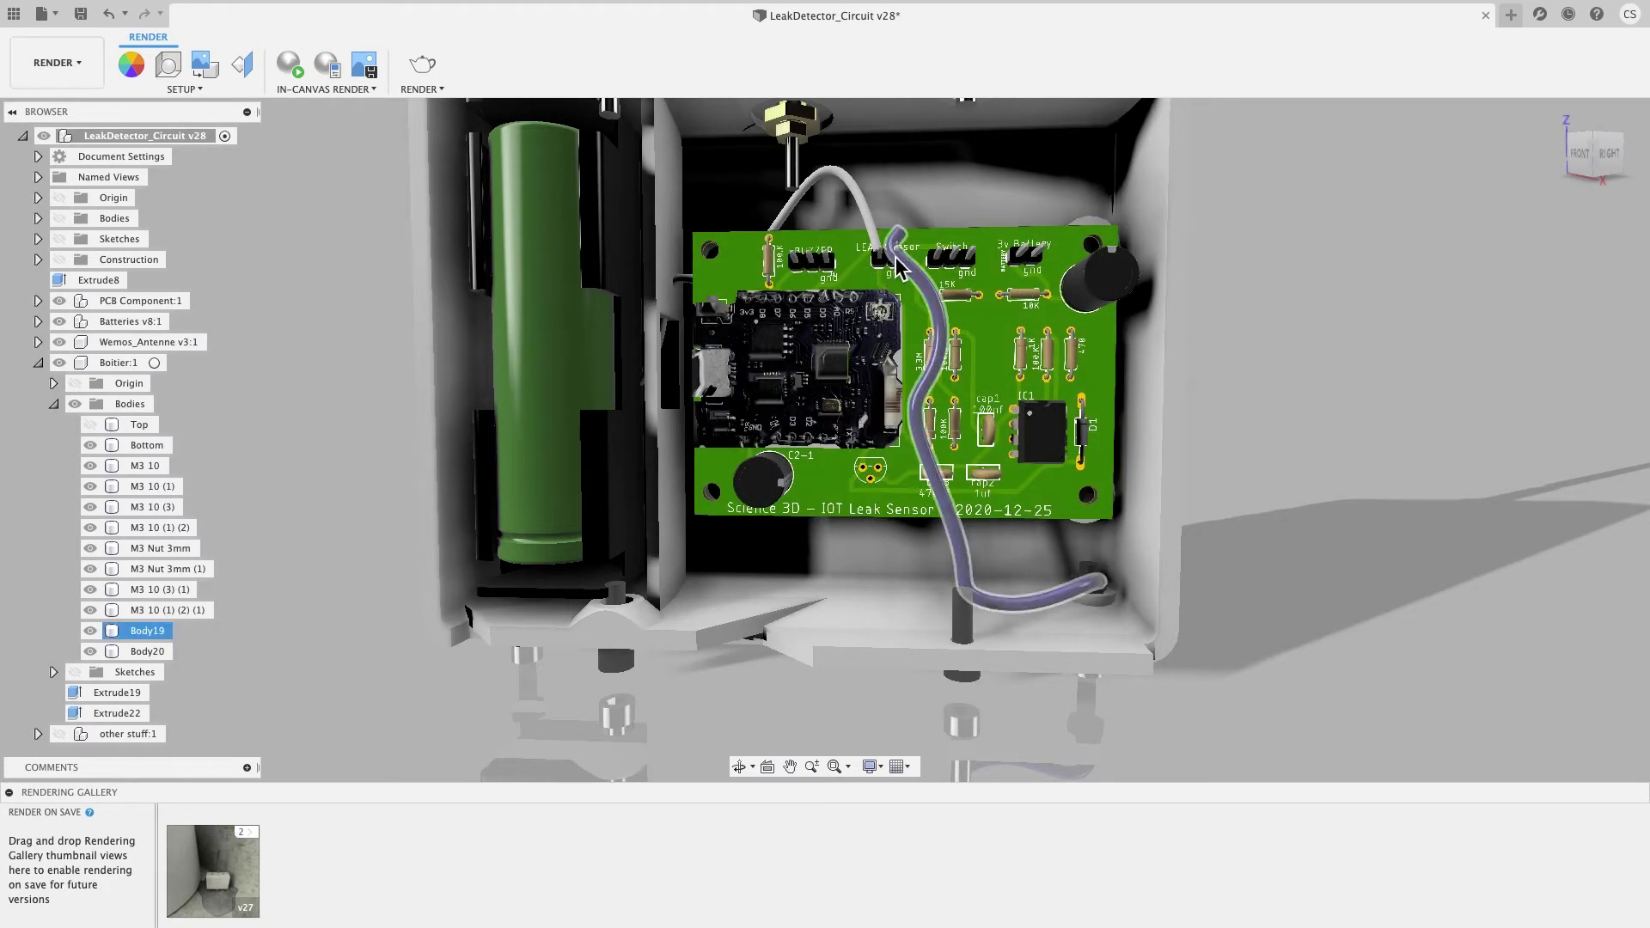
scroll(899, 267, "down", 3)
middle_click_drag(899, 266, 1075, 725, "shift")
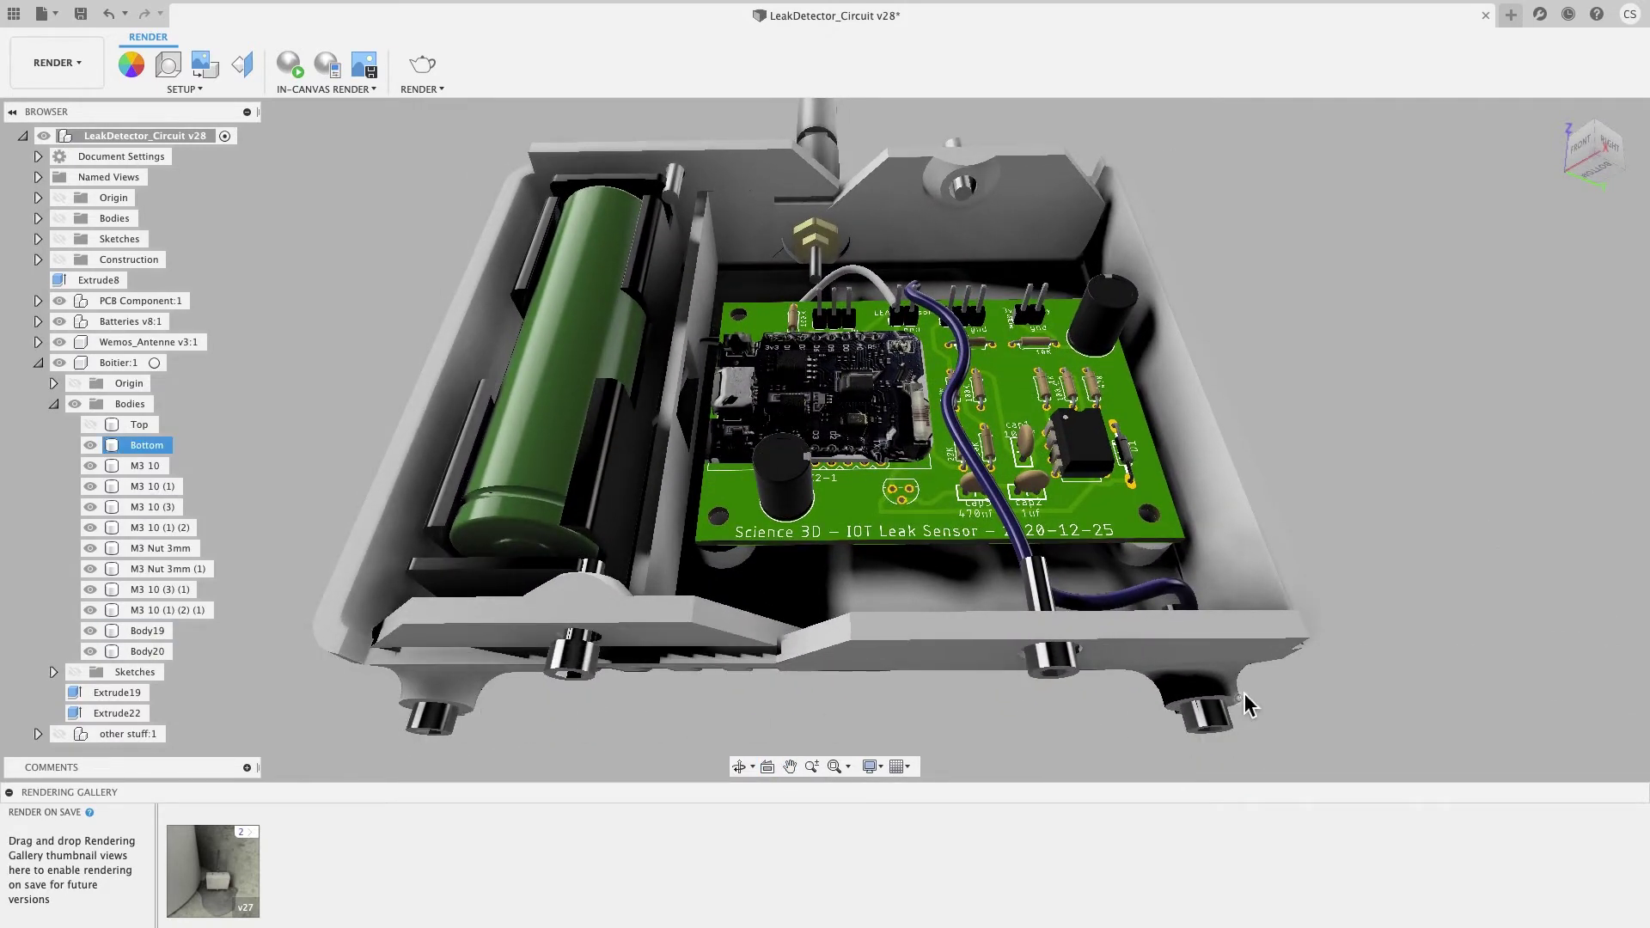
mouse_move(1289, 693)
middle_mouse_down("shift")
mouse_move(1238, 679)
mouse_move(1000, 499)
mouse_move(1037, 484)
mouse_move(899, 757)
mouse_move(1005, 602)
mouse_move(1025, 477)
mouse_move(1249, 693)
mouse_move(1294, 701)
middle_mouse_up("shift")
scroll(999, 498, "up", 3)
scroll(997, 503, "up", 2)
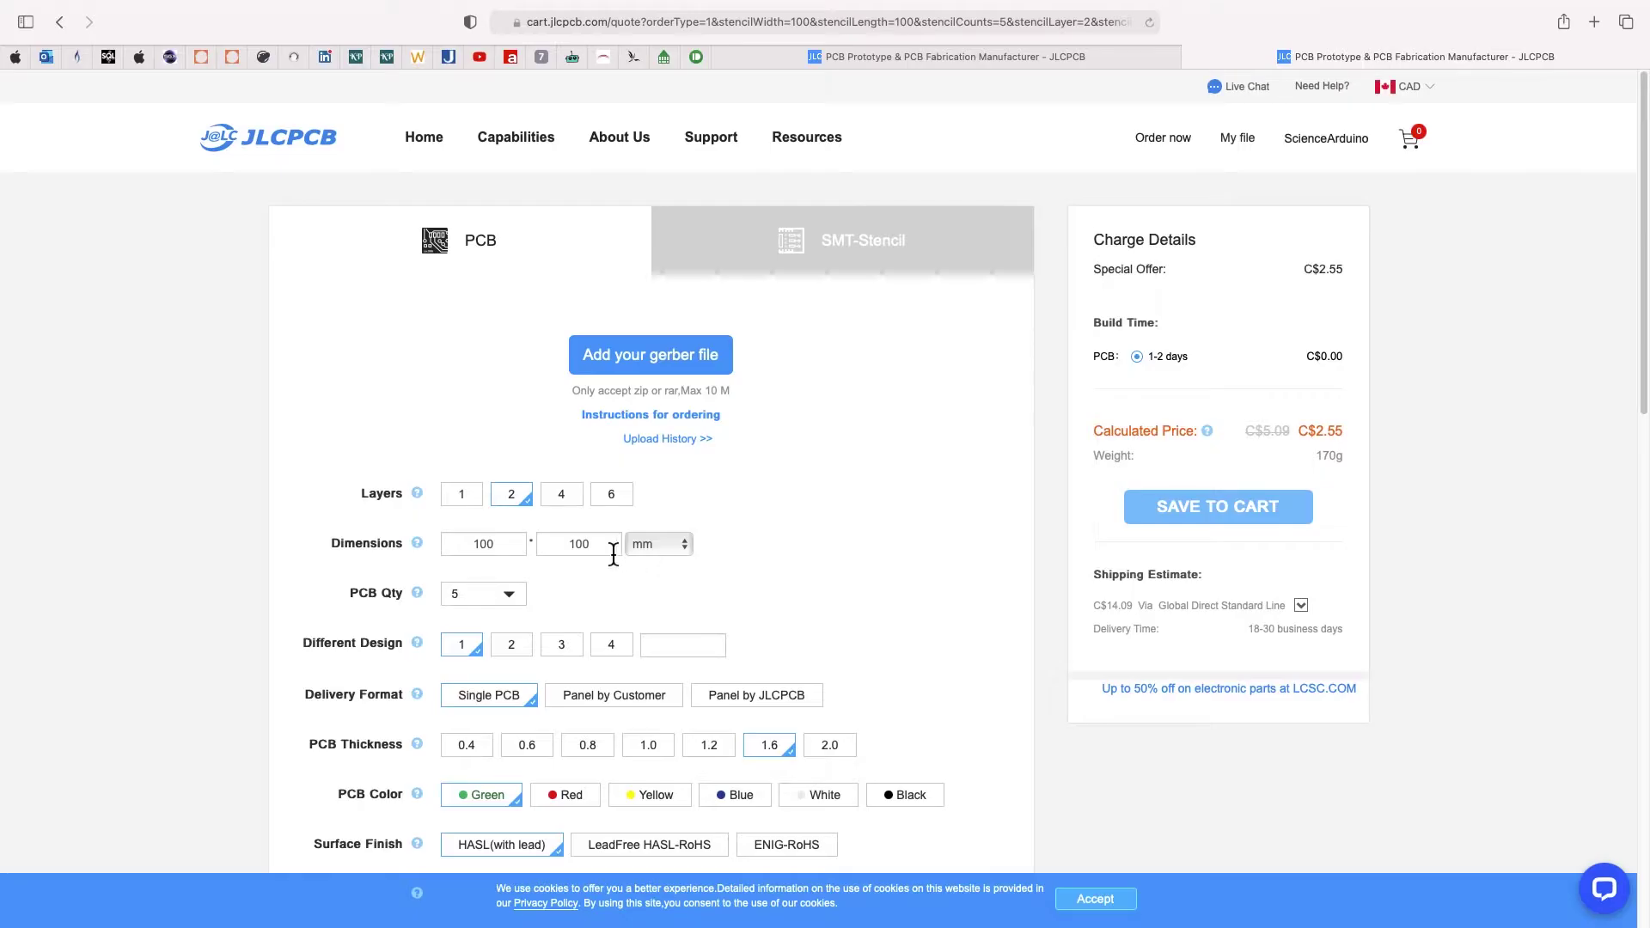
Upload the gerber zip archive to the JLCPCB quote
left_click(645, 360)
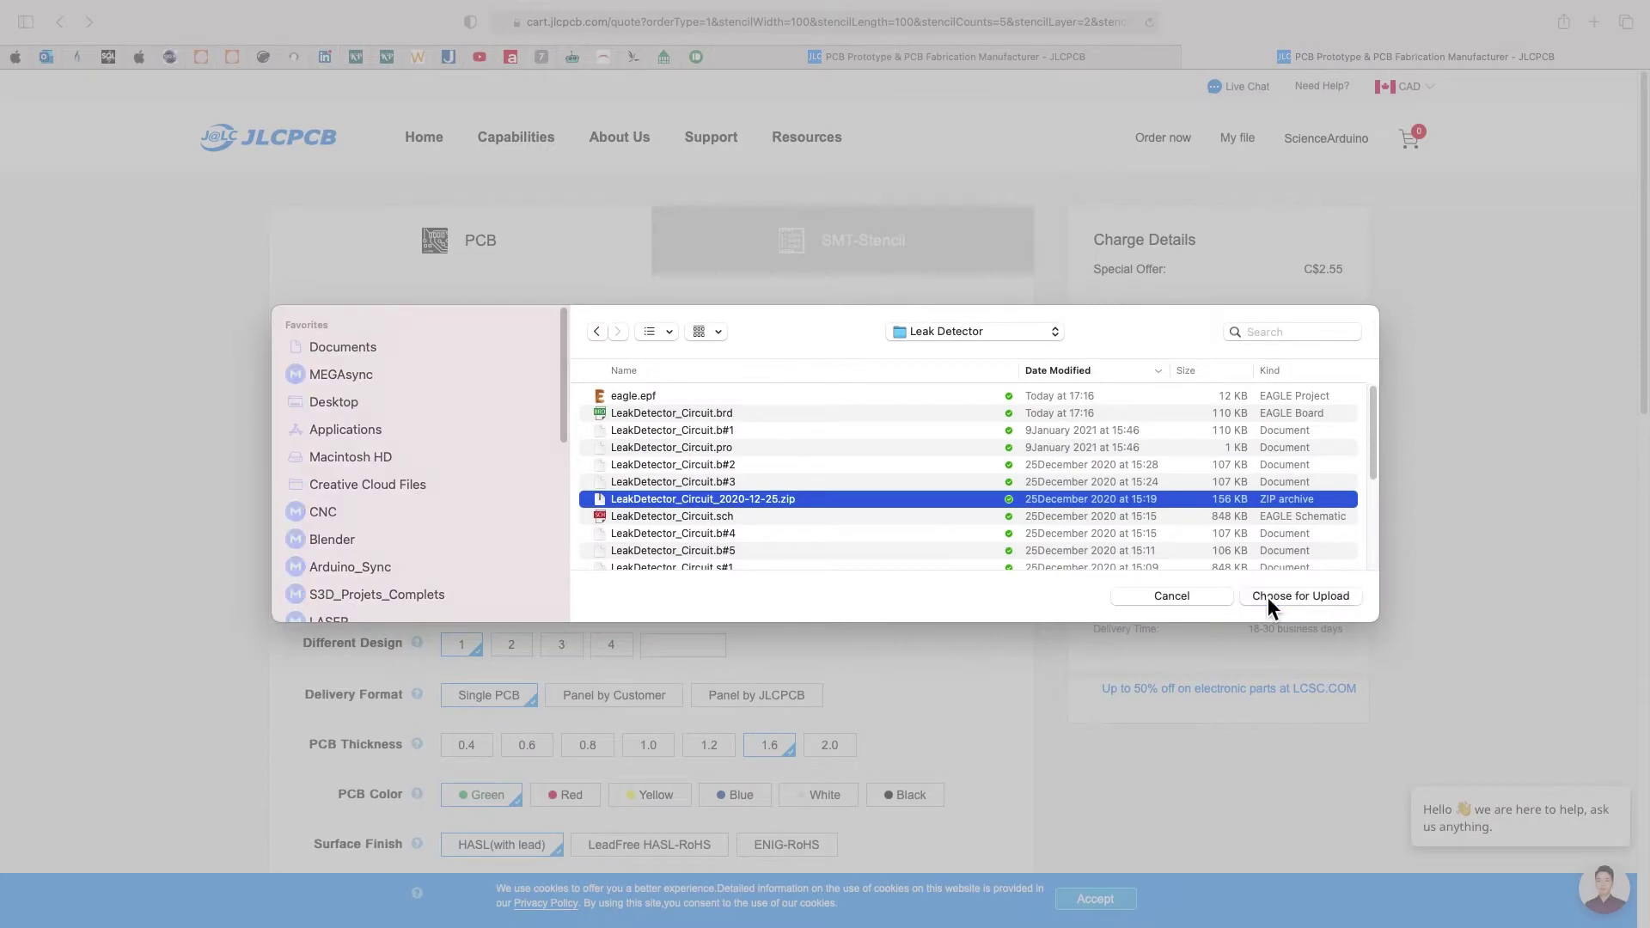
left_click(1186, 597)
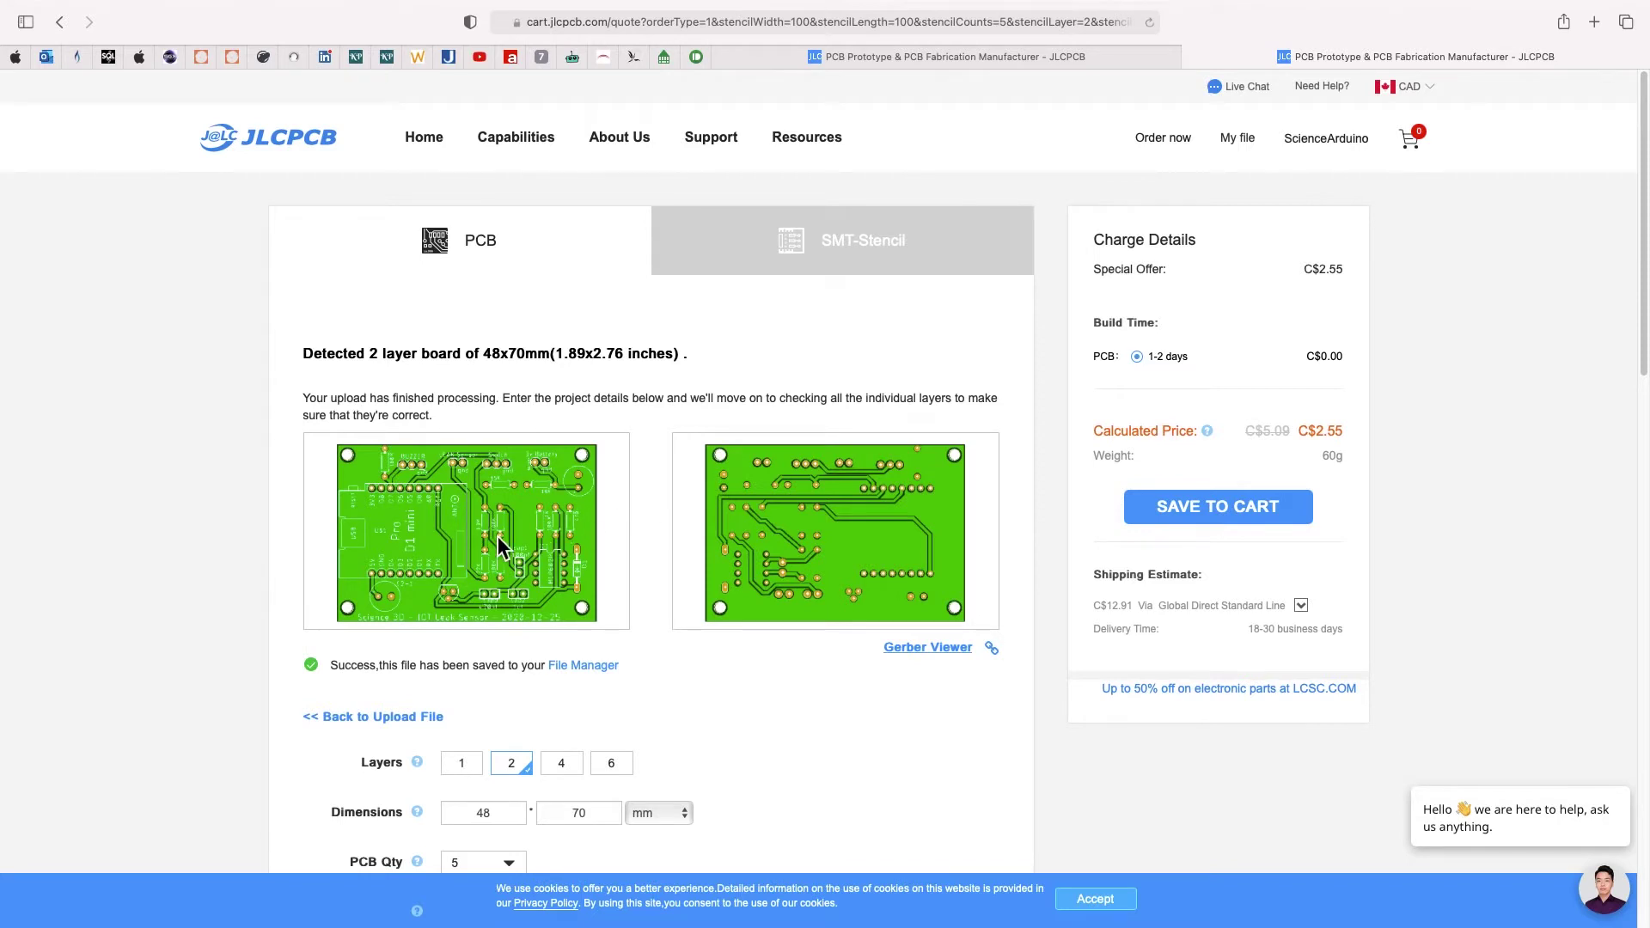
Set the PCB colour to Red
scroll(498, 537, "down", 5)
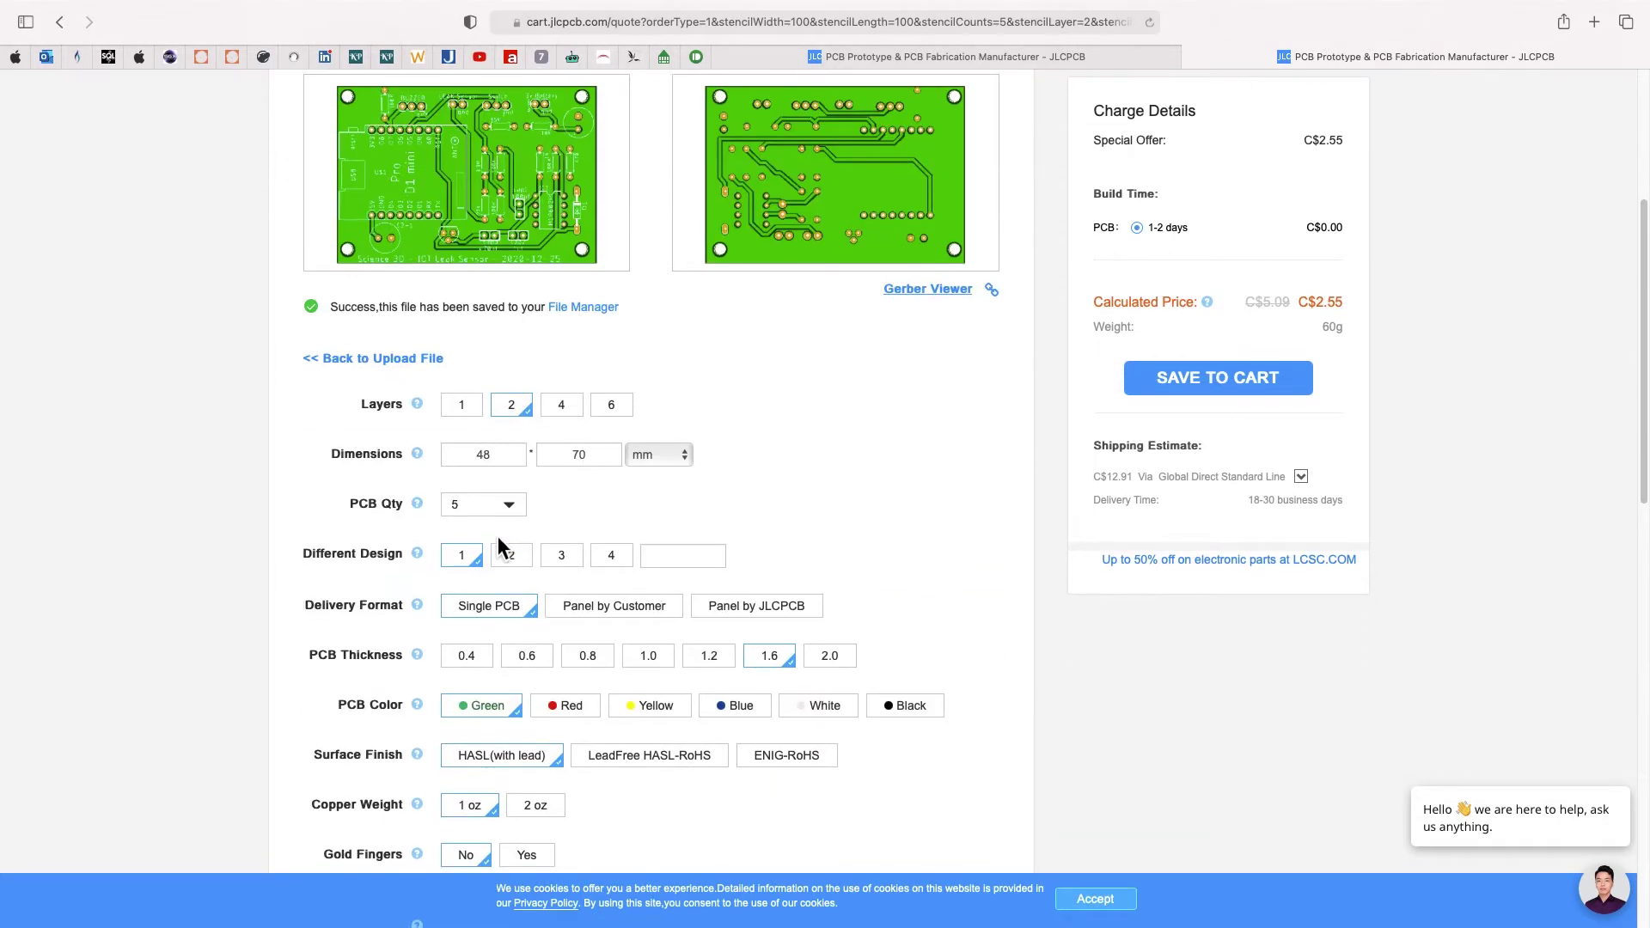
scroll(498, 540, "down", 3)
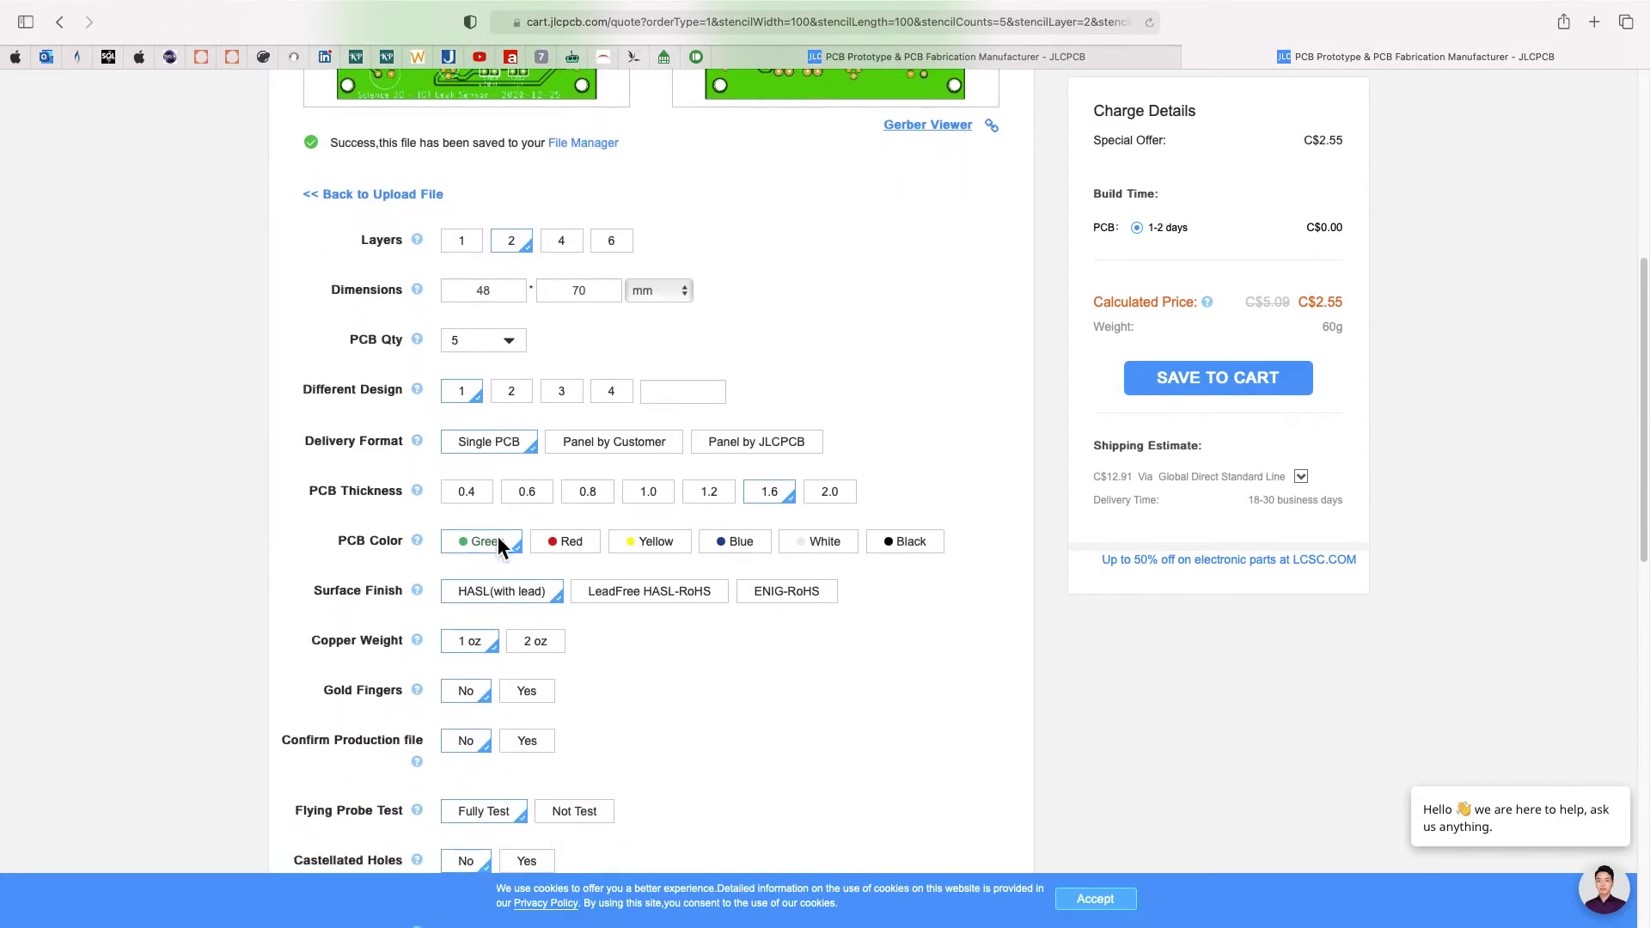
left_click(580, 555)
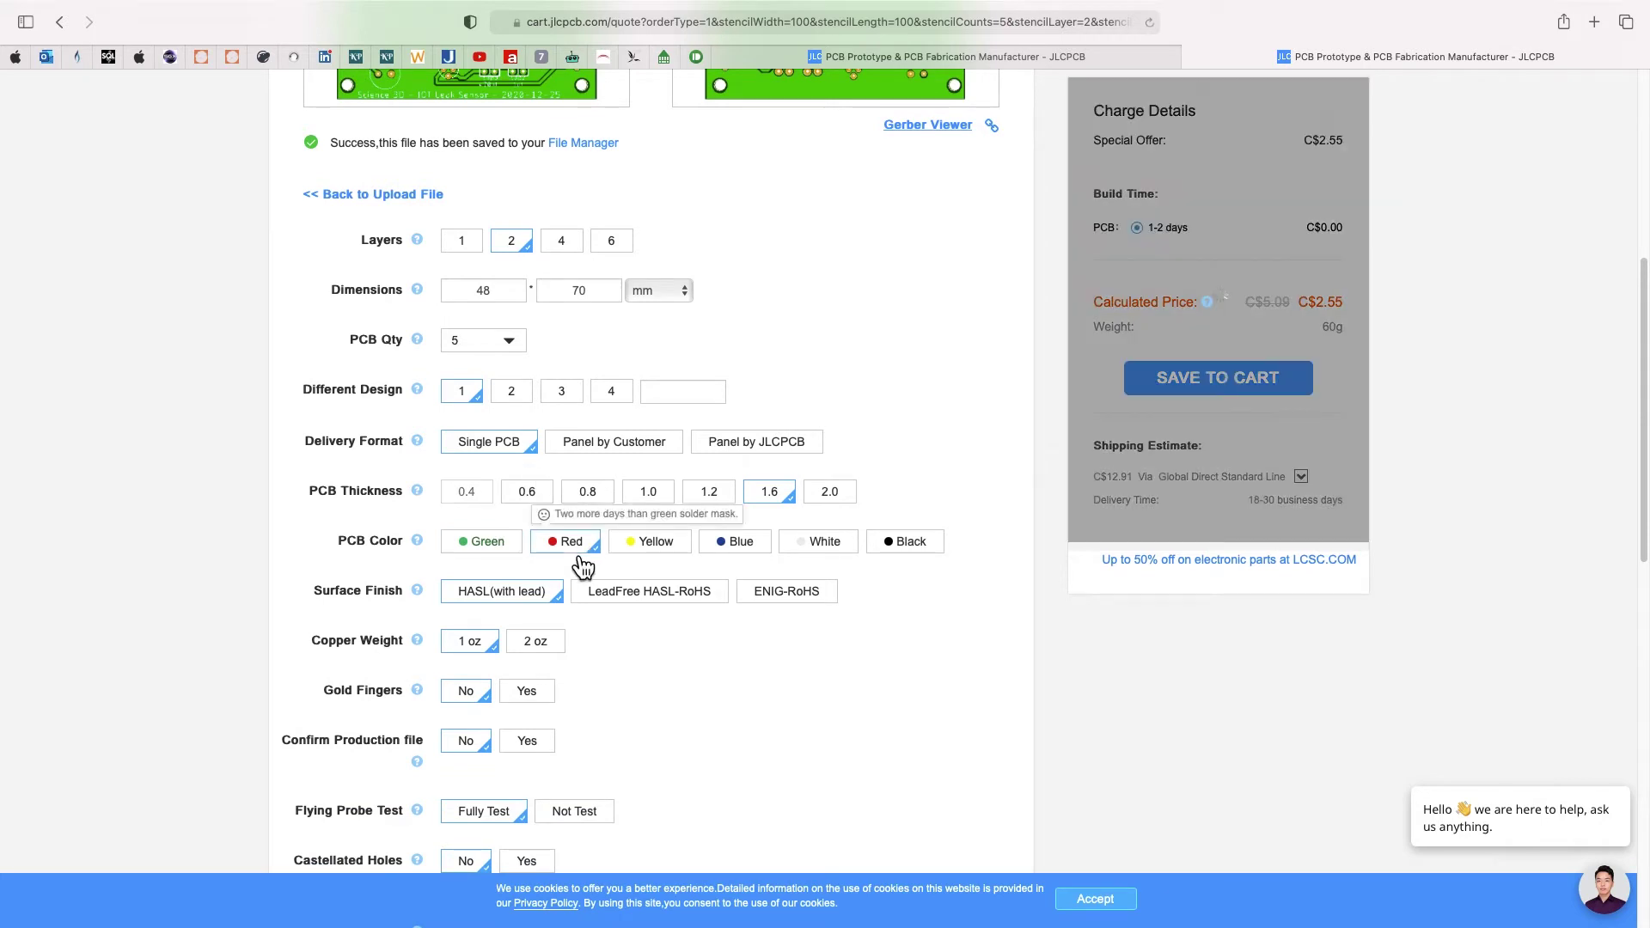
Save the red PCB order, quoted at C$2.55, to the cart
scroll(219, 575, "up", 3)
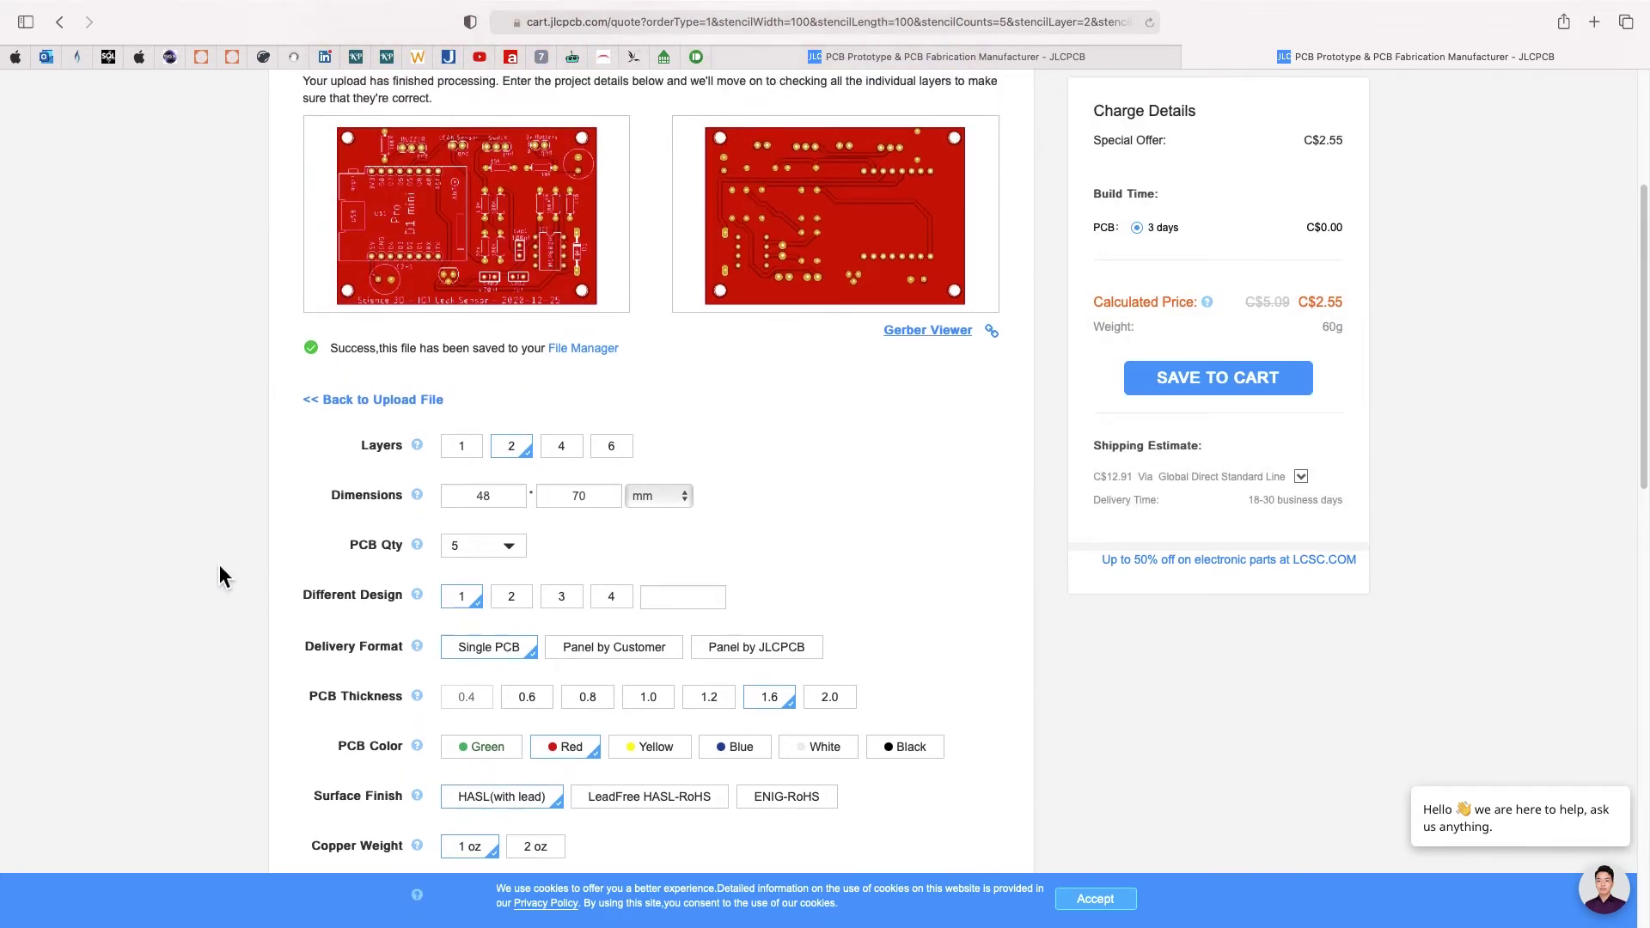
scroll(220, 567, "down", 4)
scroll(219, 574, "down", 2)
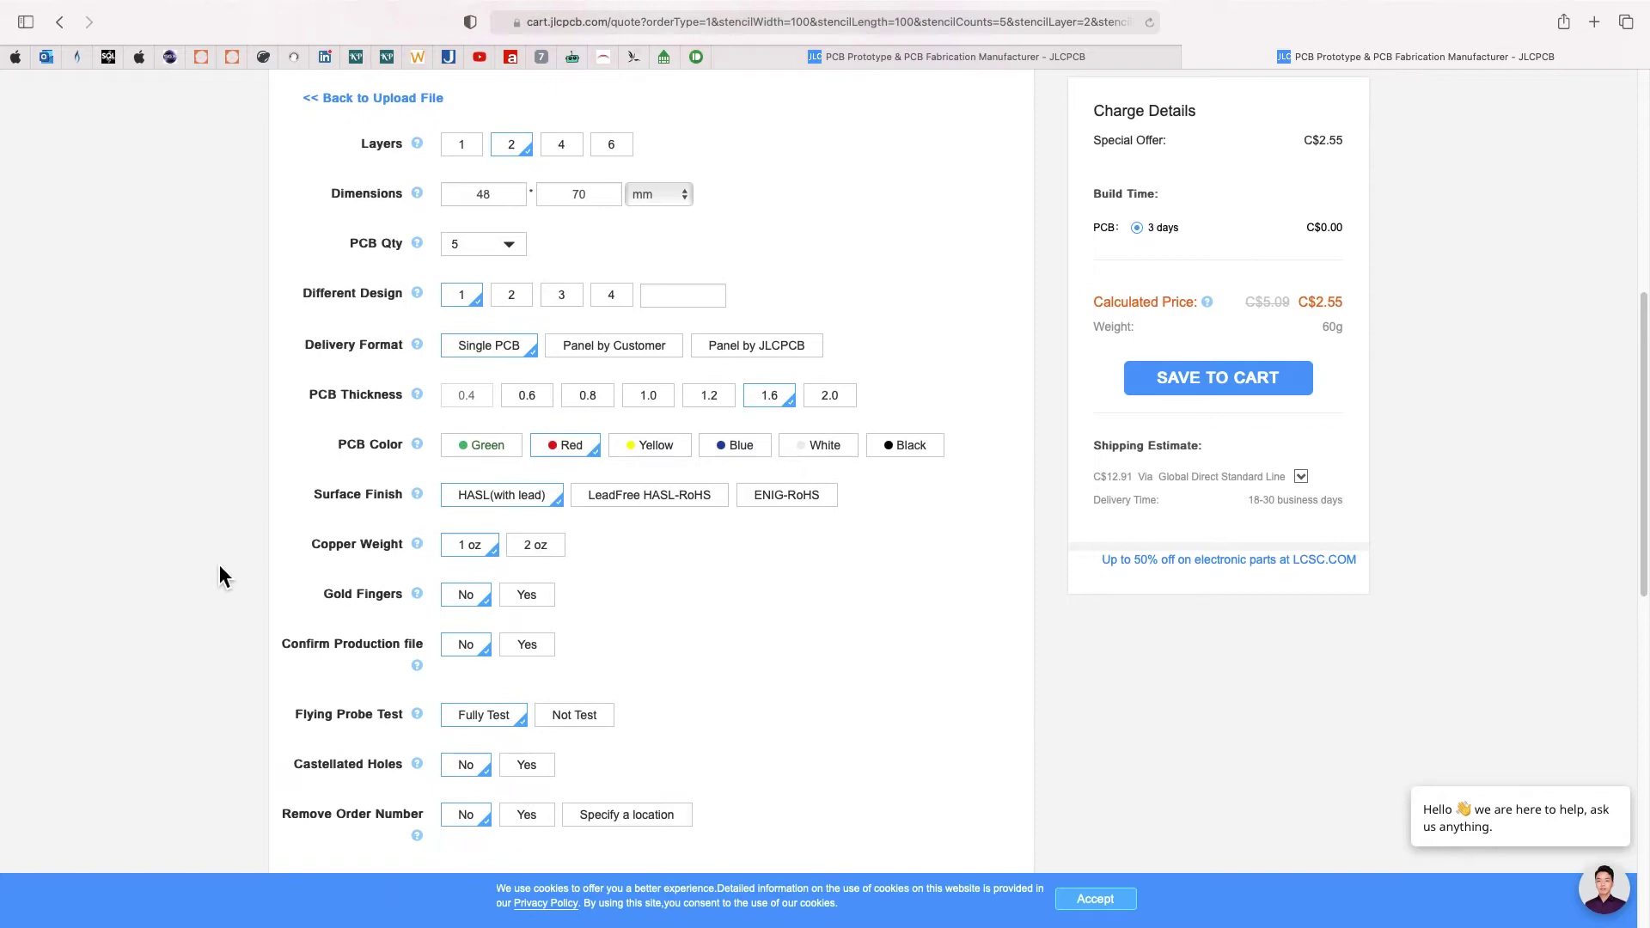
scroll(220, 567, "down", 3)
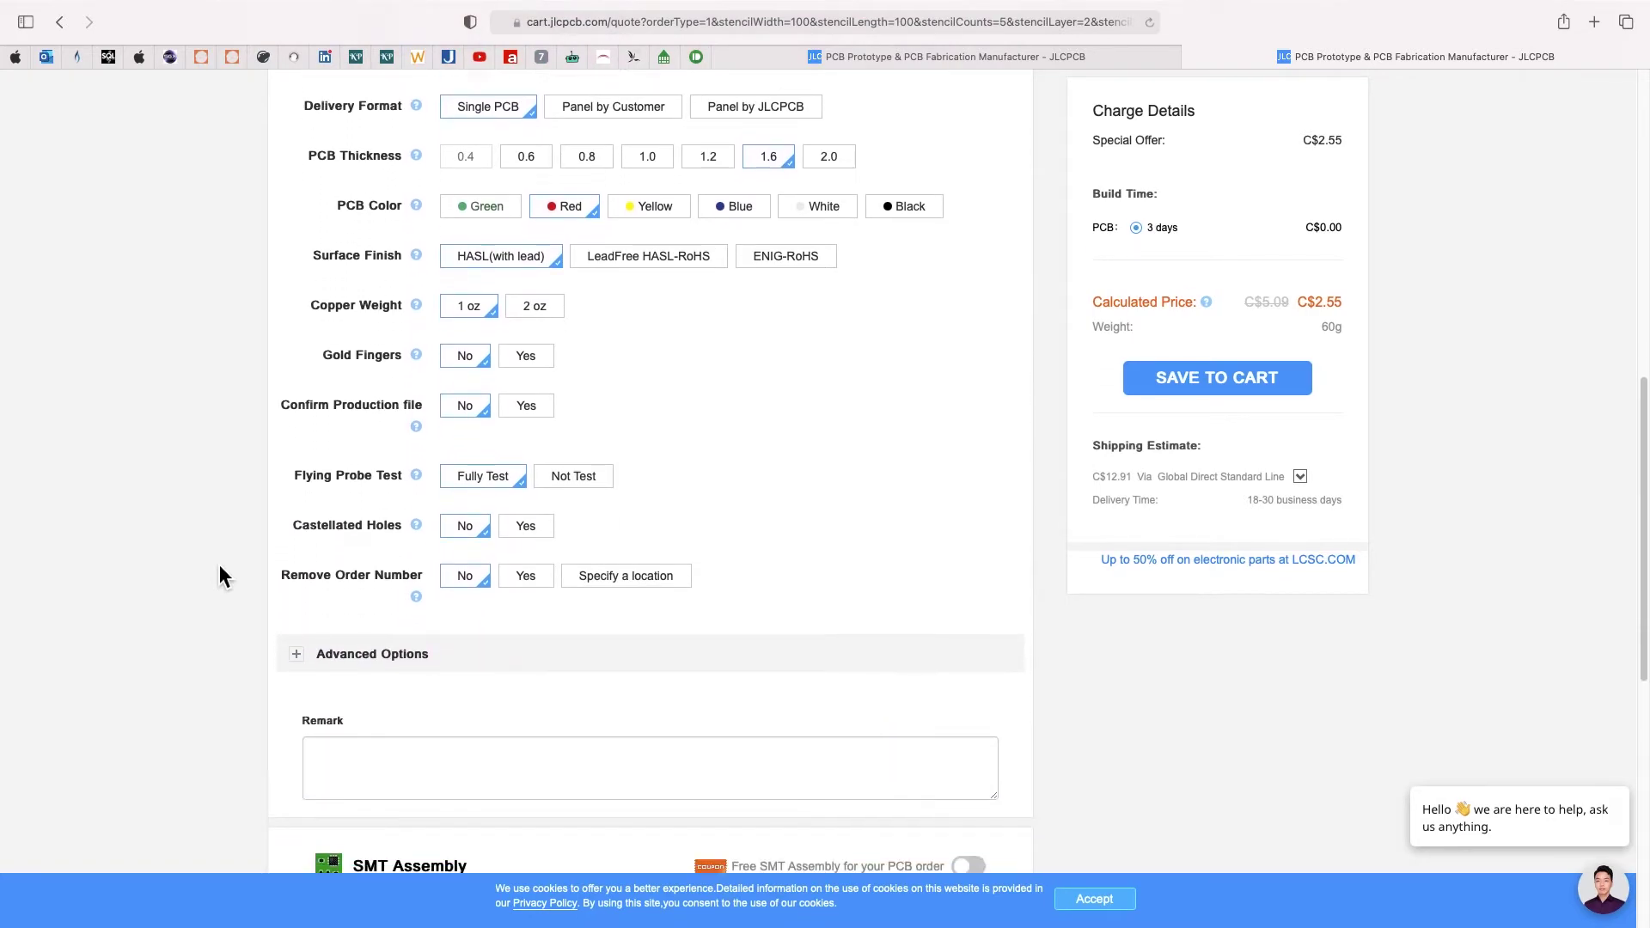
scroll(220, 567, "up", 10)
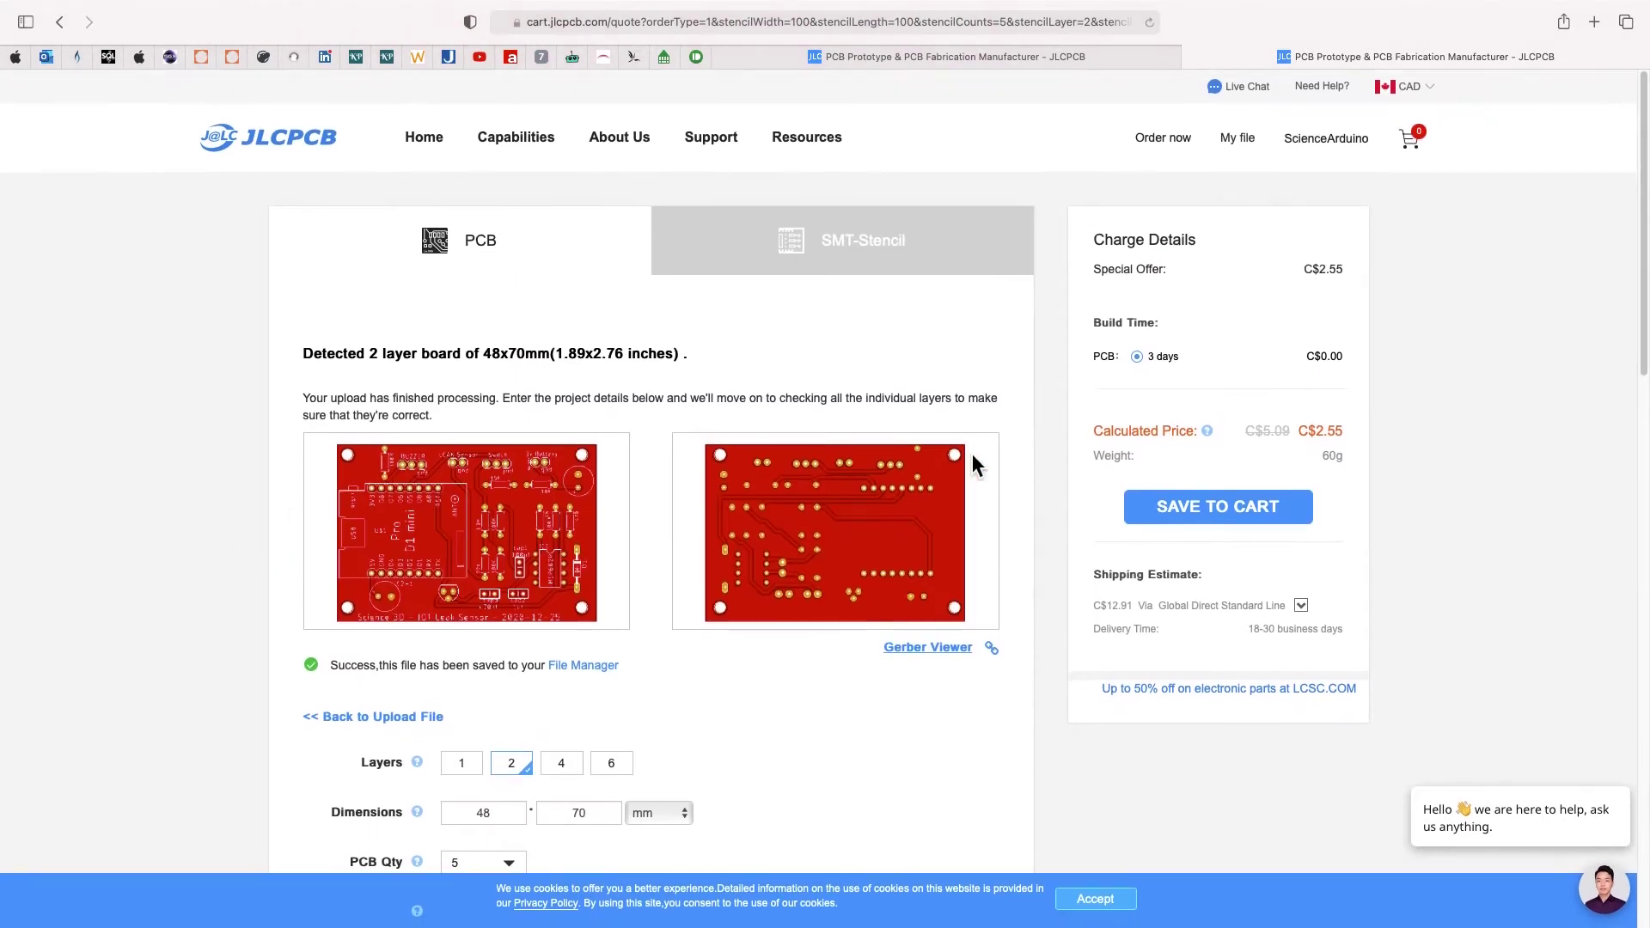
left_click(1198, 511)
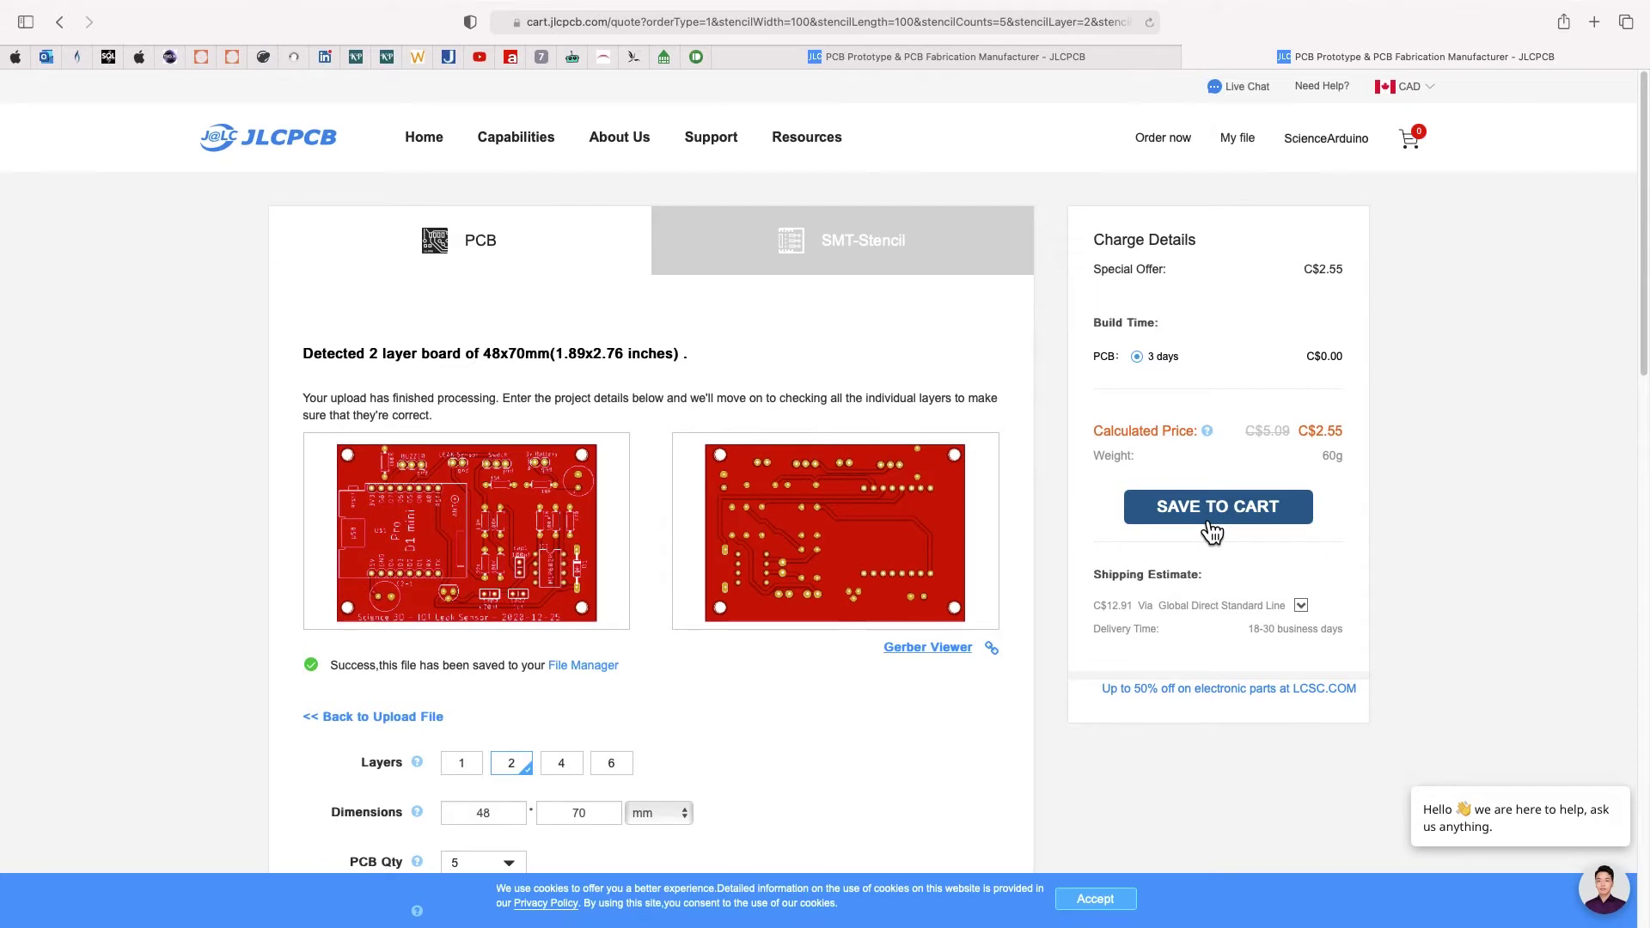